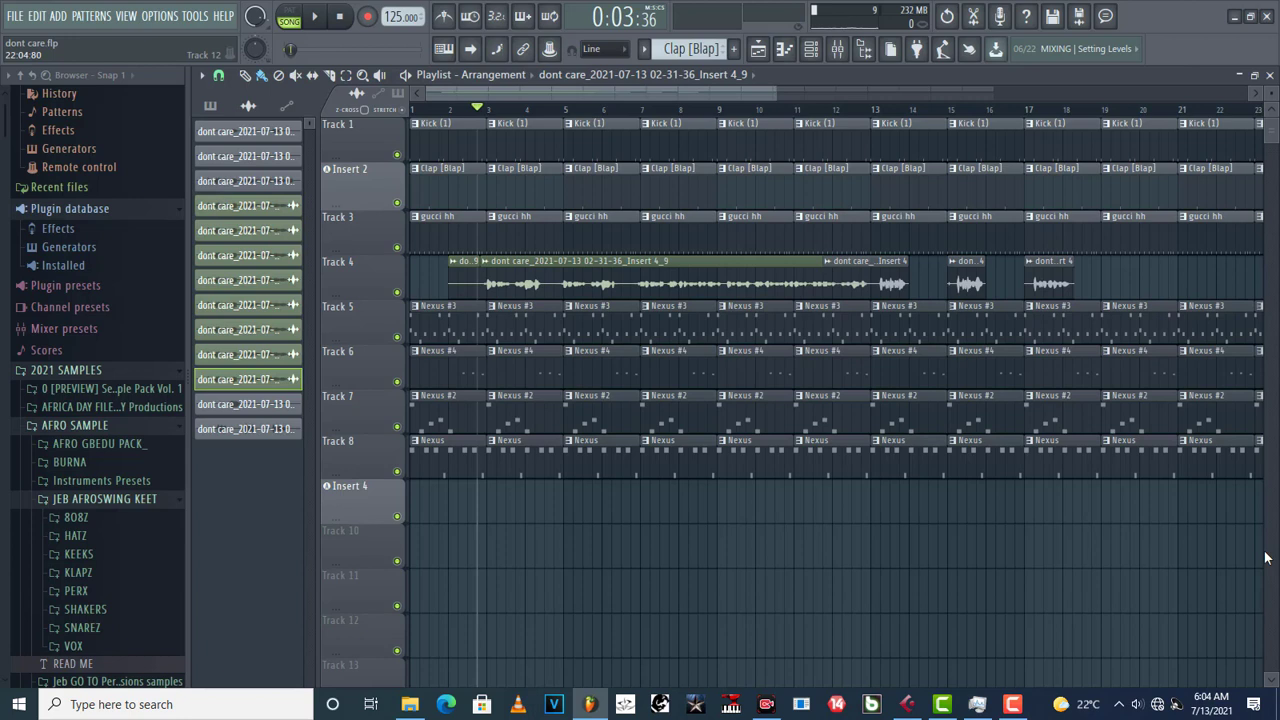
Step: Move the song position to bar 10 and open the Track 4 vocal clip in Edison
{"action": "left_click", "coordinate": [764, 100]}
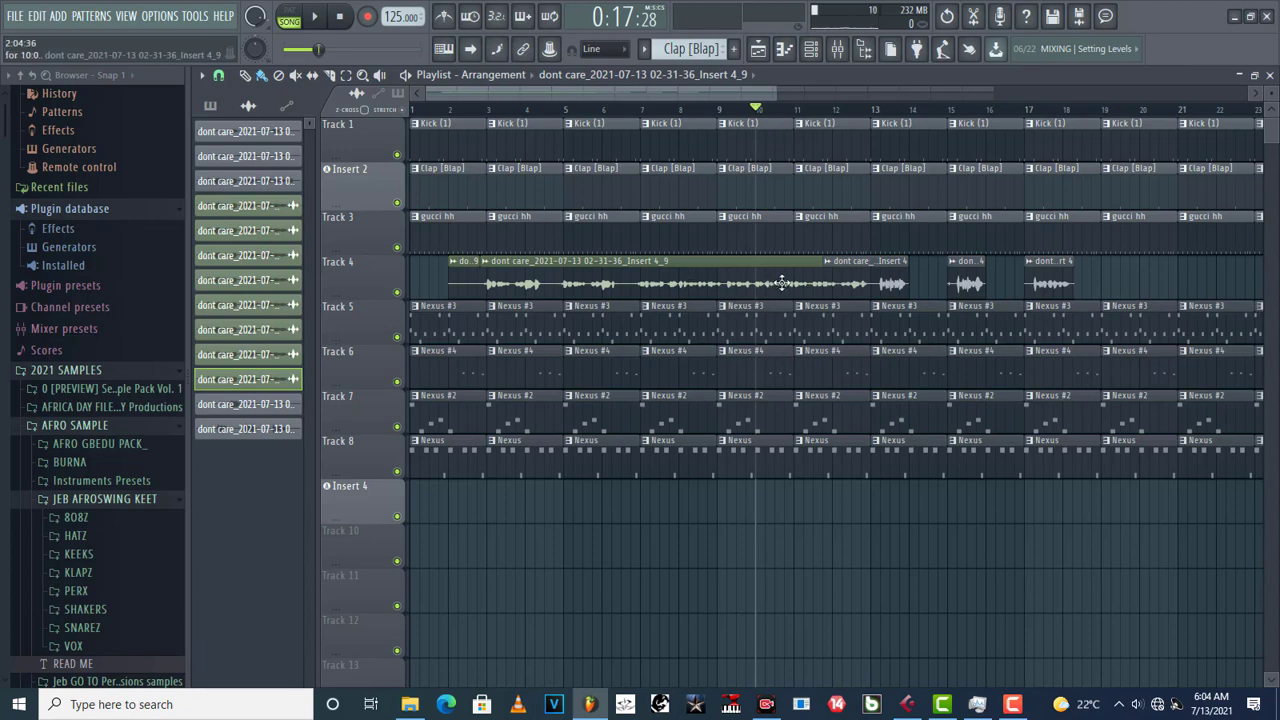
{"action": "double_click", "coordinate": [779, 283]}
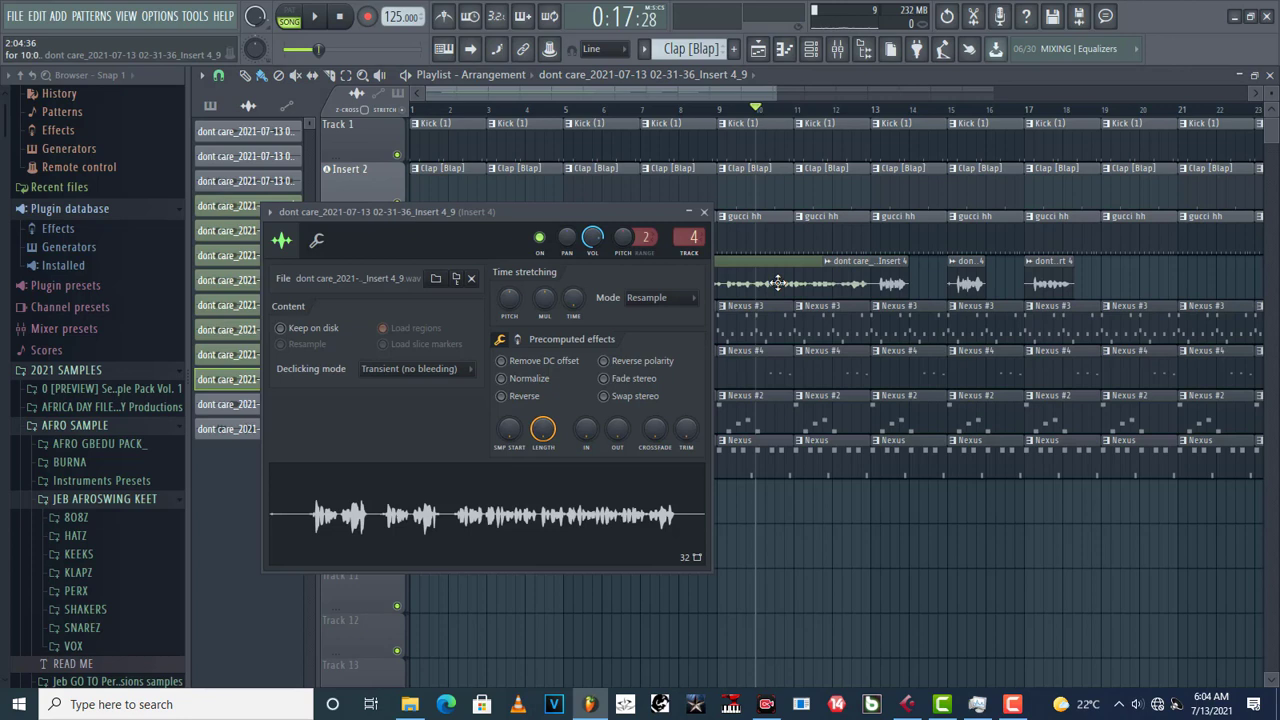
{"action": "double_click", "coordinate": [383, 527]}
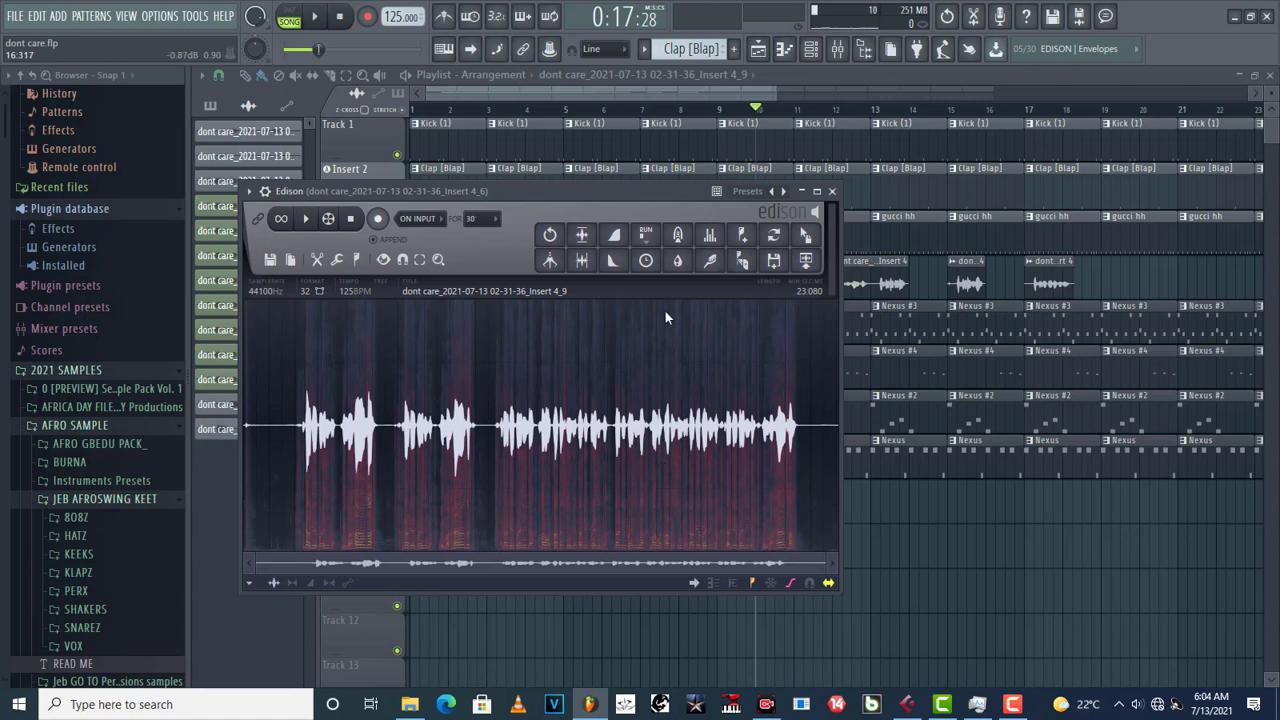
Step: Audition the vocal sample from the start and a later point, then close Edison and the clip settings
{"action": "left_click", "coordinate": [615, 443]}
{"action": "left_click", "coordinate": [306, 219]}
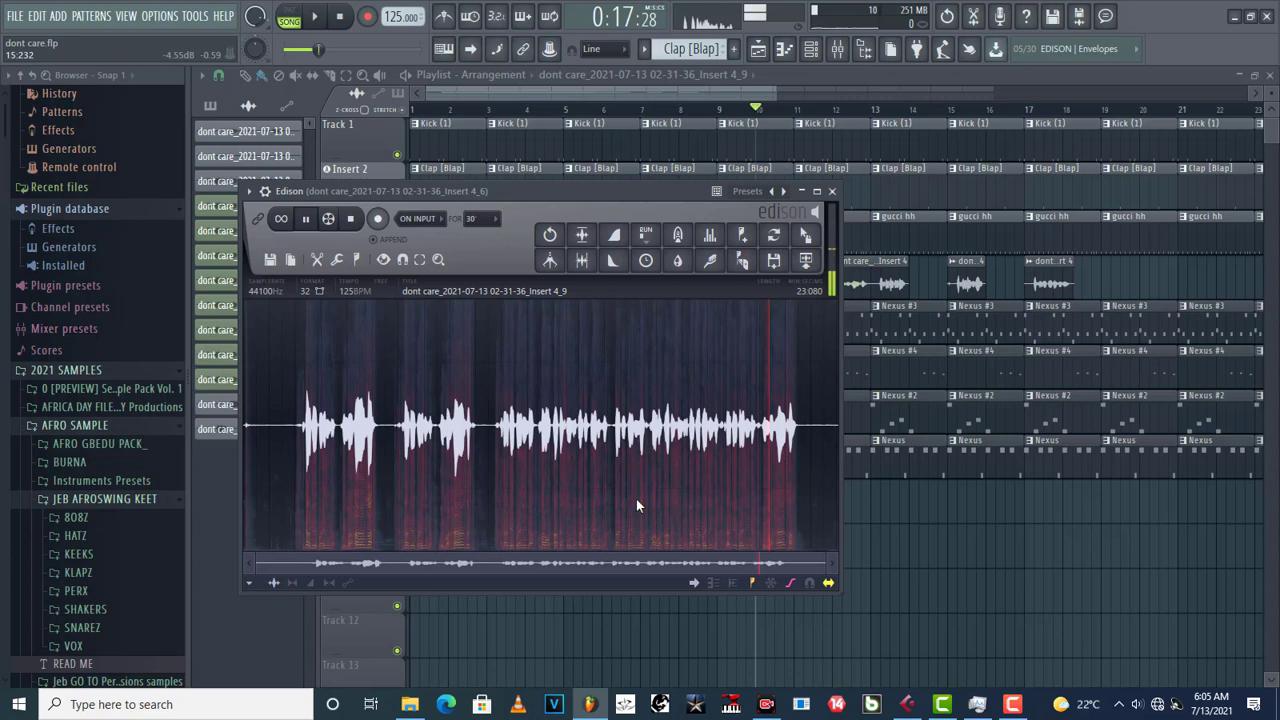
{"action": "left_click", "coordinate": [561, 308]}
{"action": "left_click", "coordinate": [831, 191]}
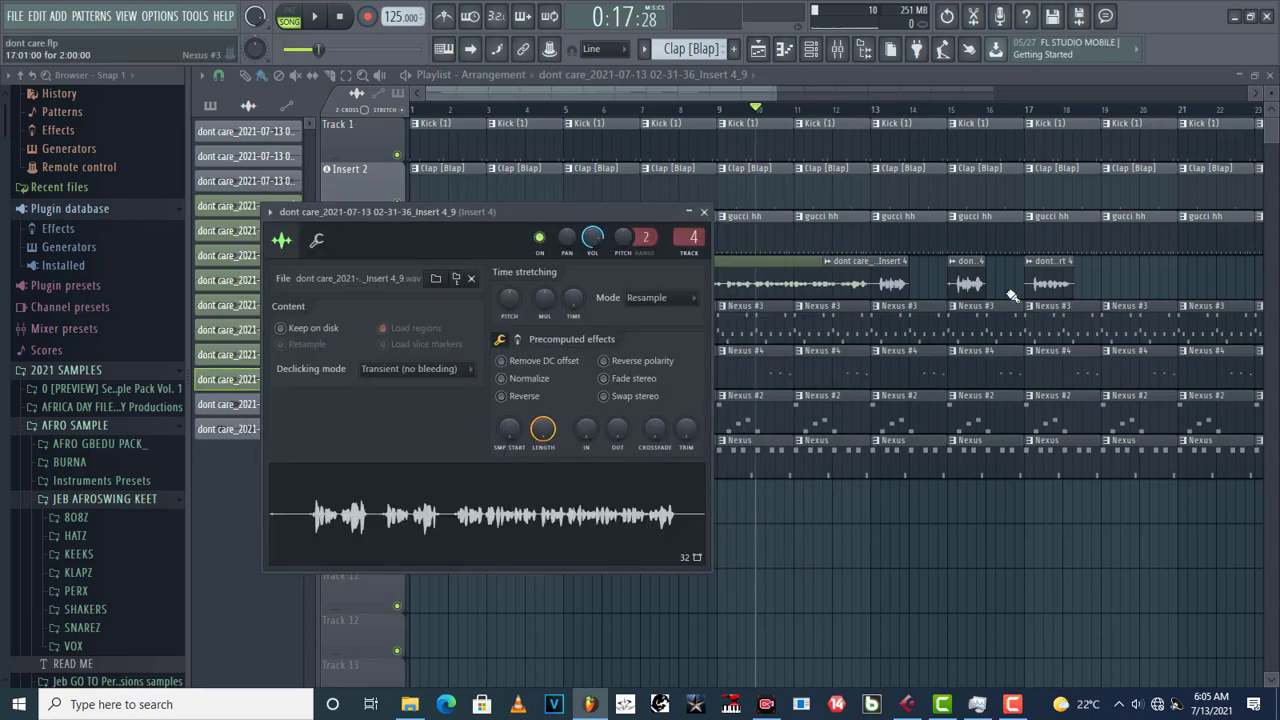
{"action": "left_click", "coordinate": [704, 212]}
Step: Play the song from bar 13, stop at bar 15, and load the short vocal clip into Edison
{"action": "left_click", "coordinate": [871, 110]}
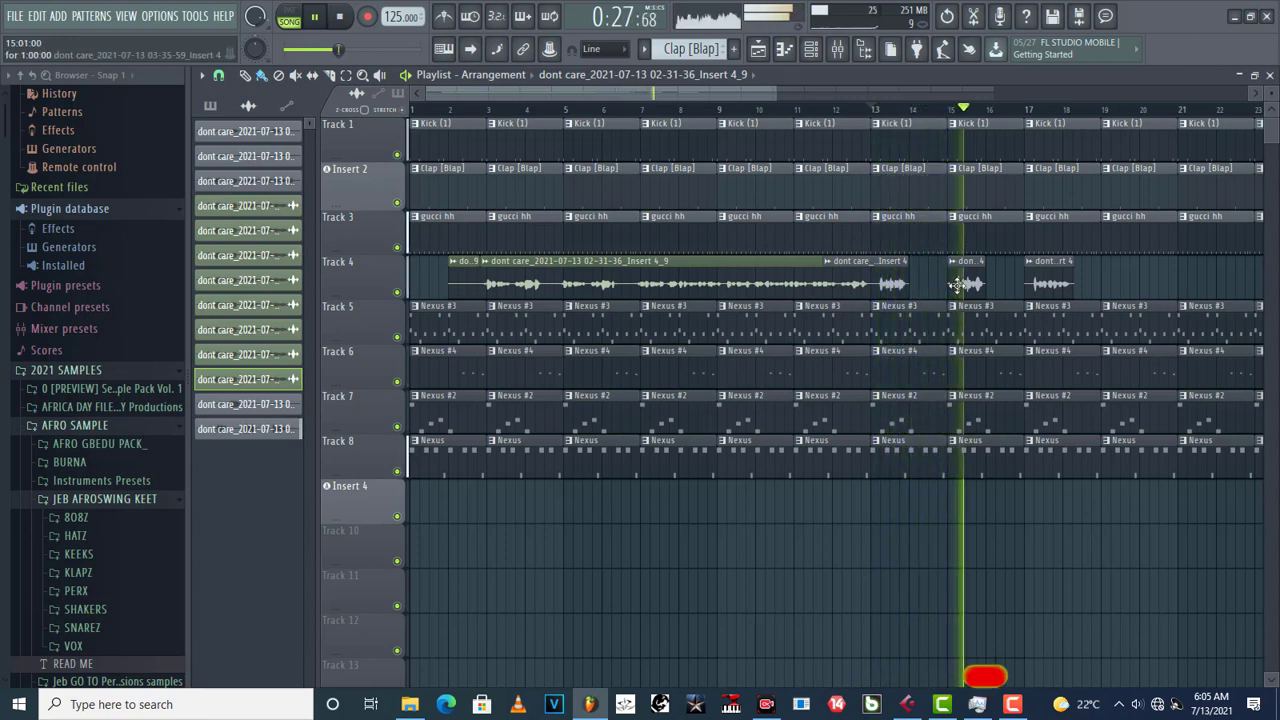
{"action": "key", "text": "space"}
{"action": "left_click", "coordinate": [950, 108]}
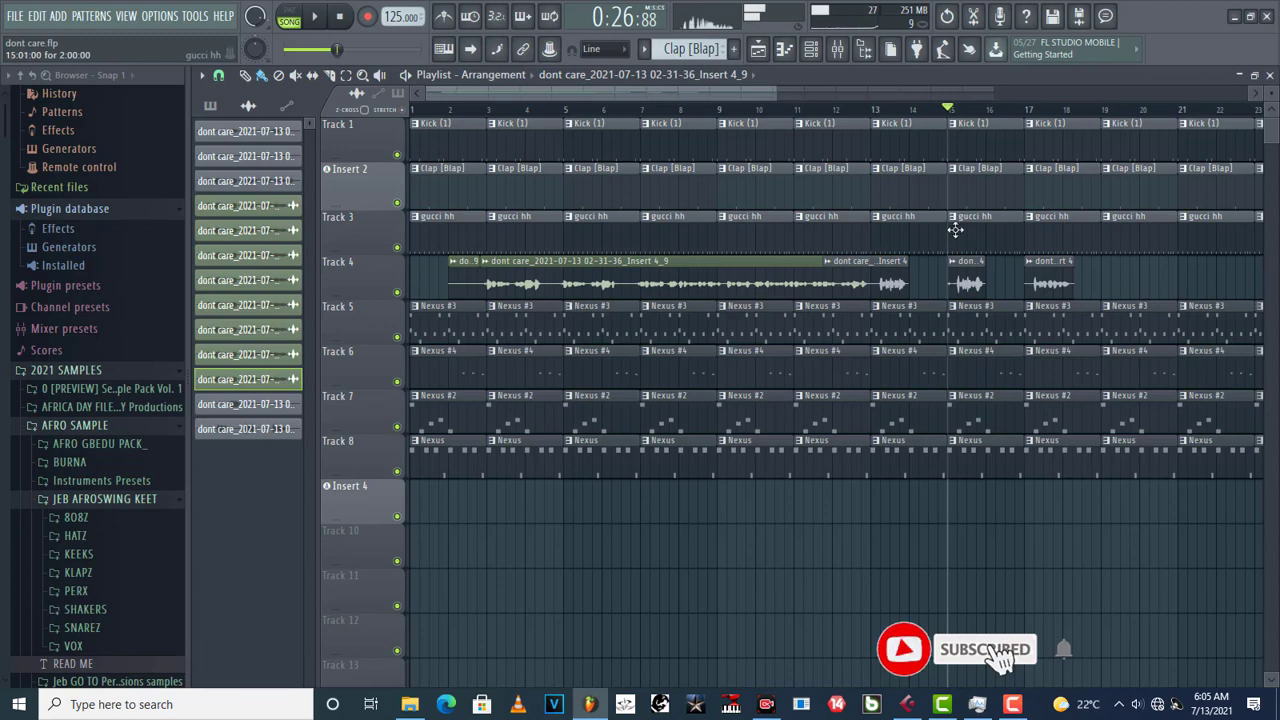
{"action": "double_click", "coordinate": [962, 287]}
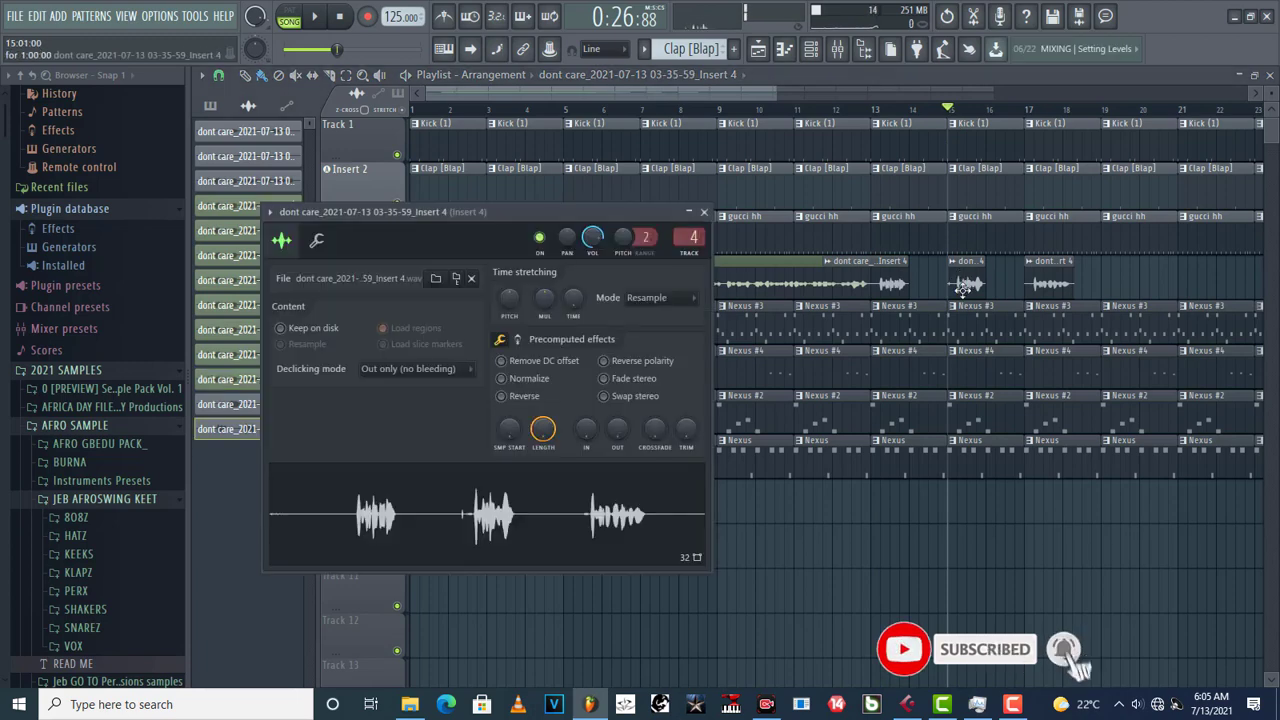
{"action": "left_click", "coordinate": [546, 512]}
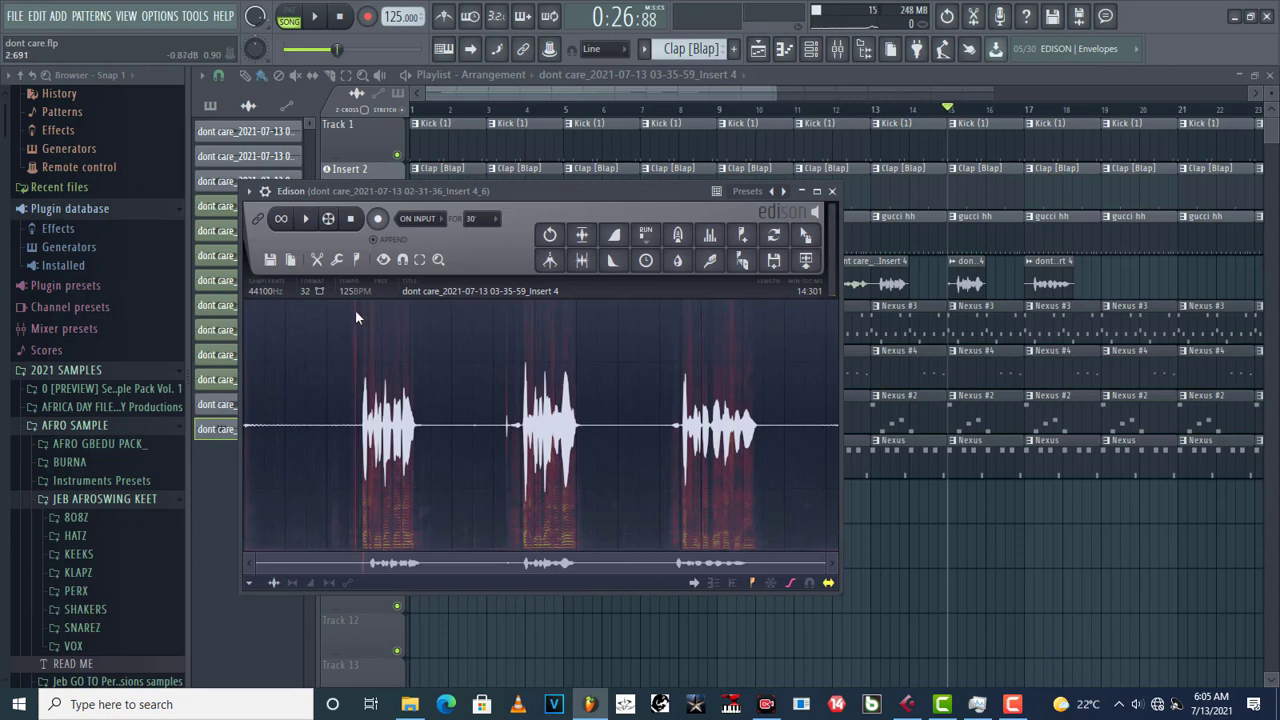
Step: Listen to the short clip and select the click just before its second phrase
{"action": "left_click", "coordinate": [307, 221]}
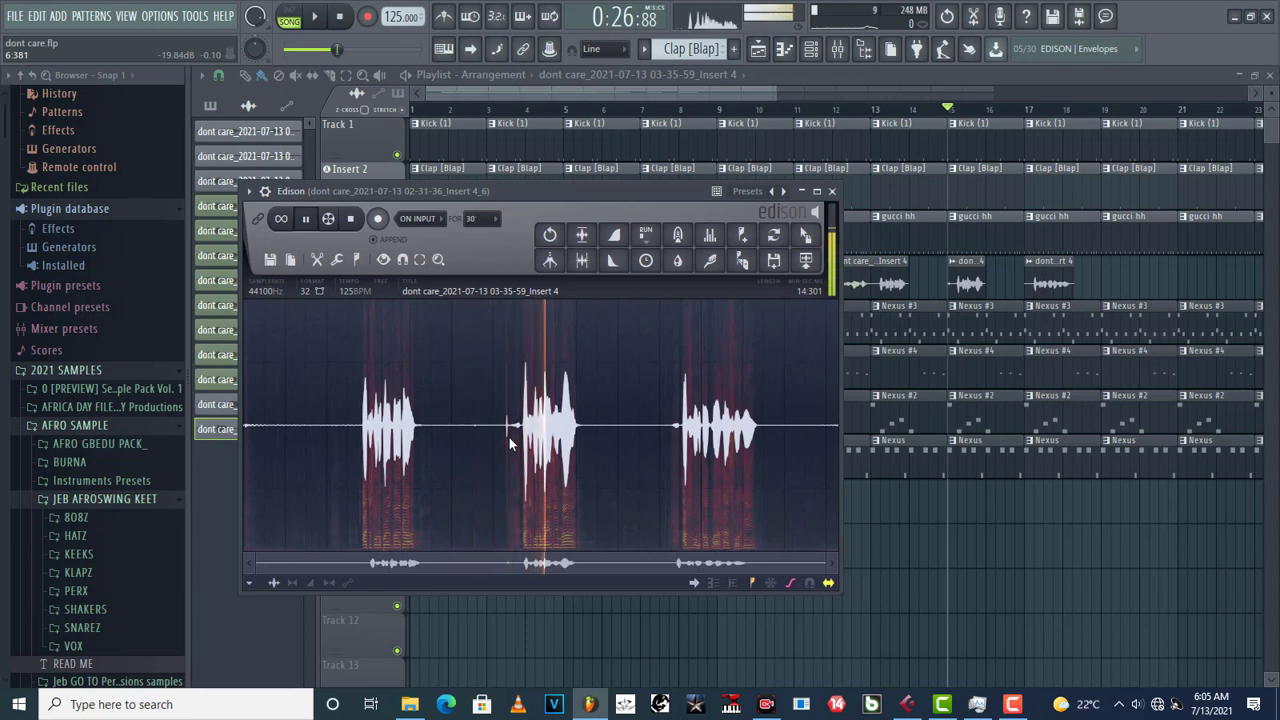
{"action": "key", "text": "space"}
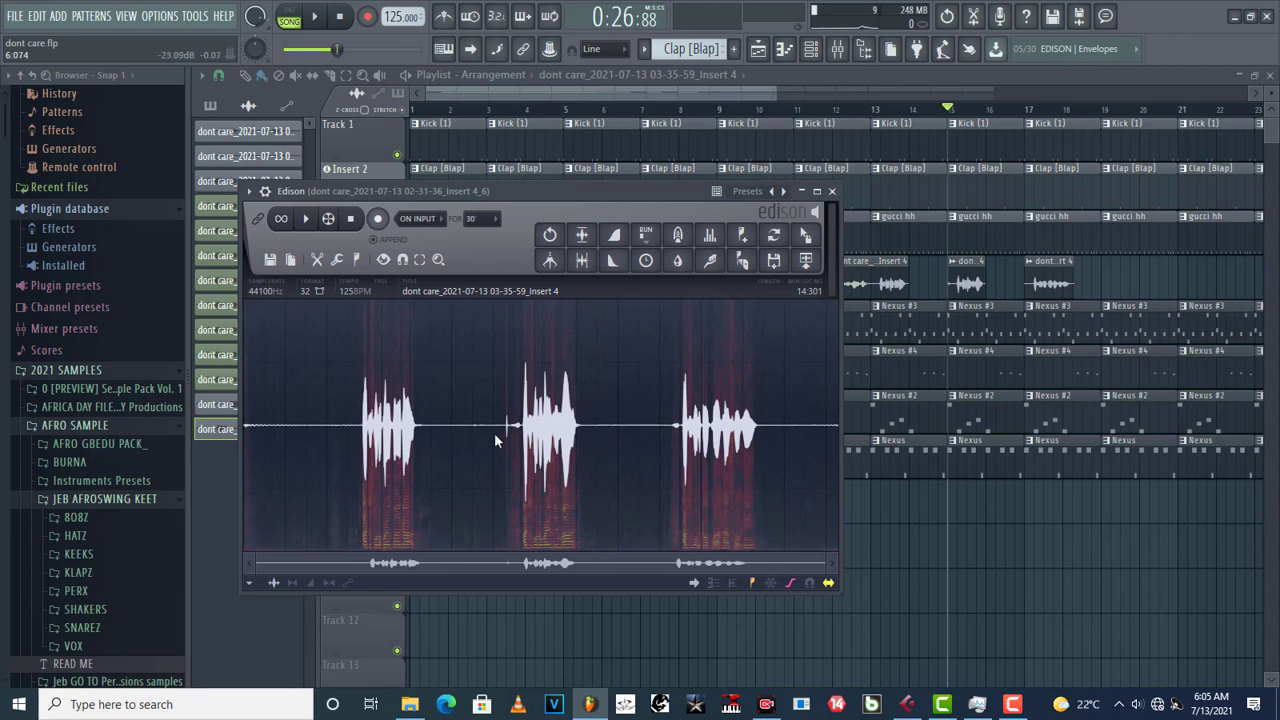
{"action": "left_click_drag", "start_coordinate": [490, 440], "coordinate": [511, 440]}
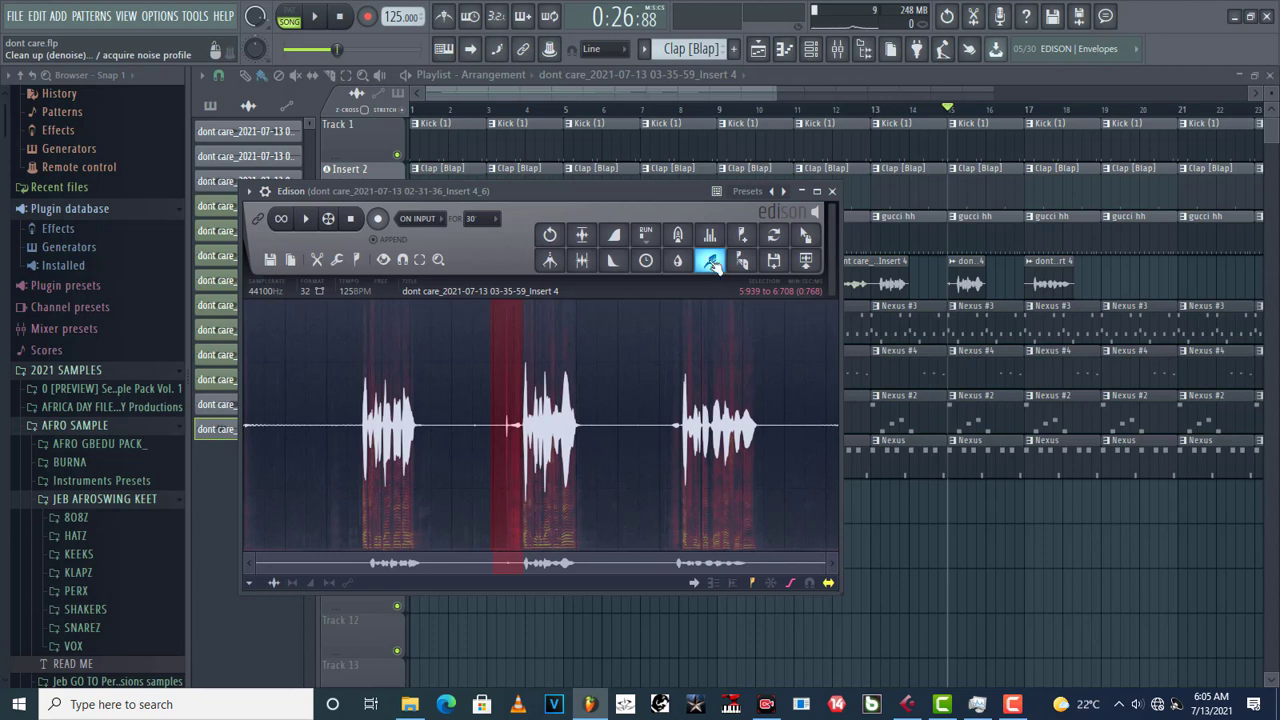
Step: Set up Edison's Clean up tool with the denoiser off and the declicker on
{"action": "left_click", "coordinate": [711, 262]}
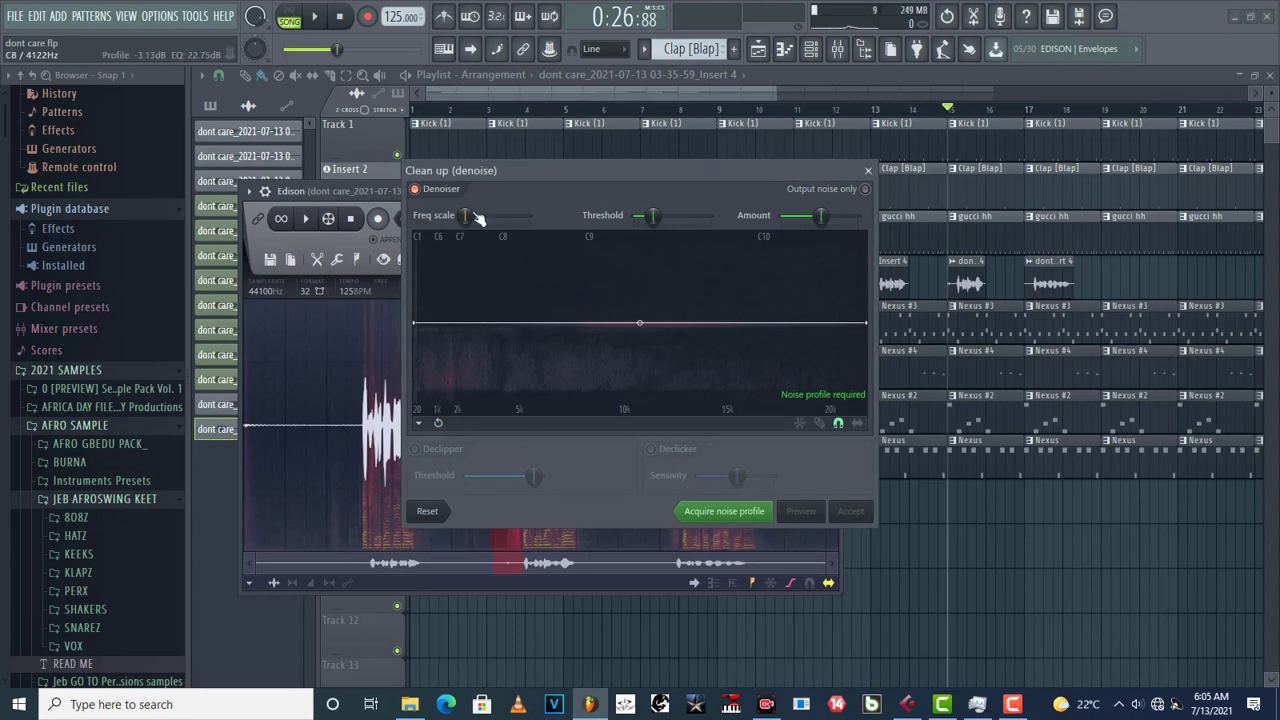
{"action": "left_click", "coordinate": [419, 191]}
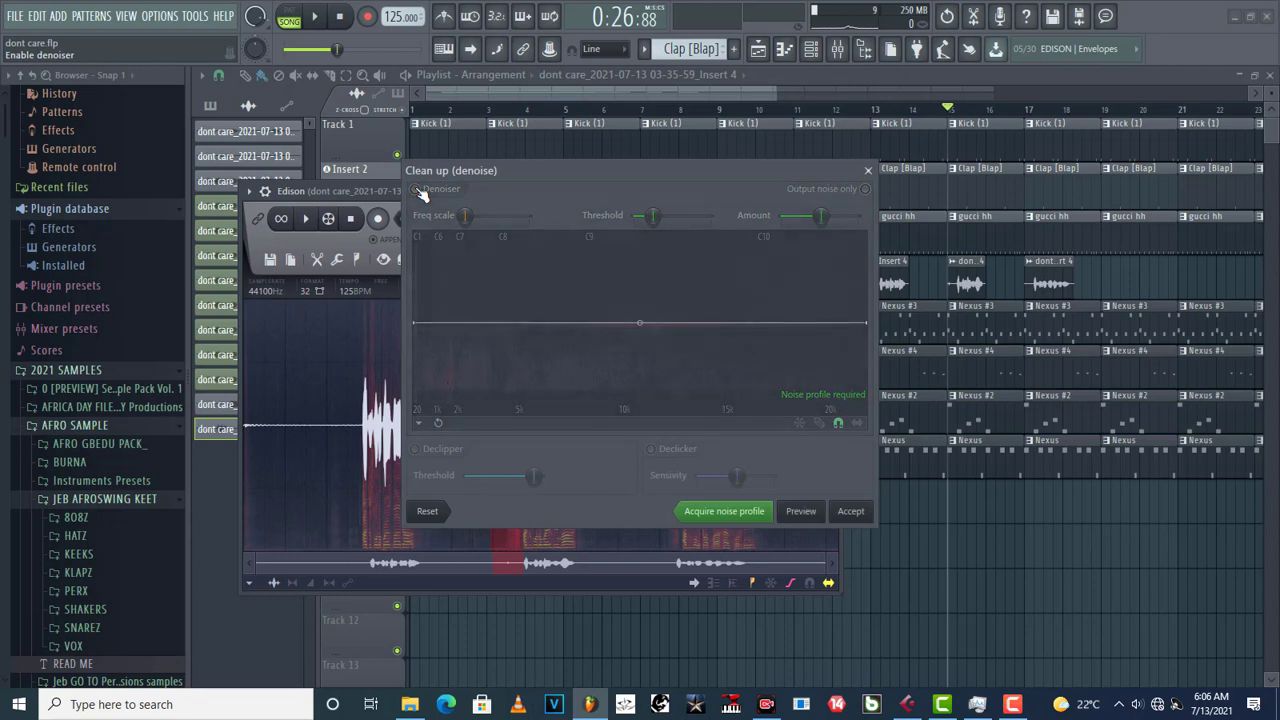
{"action": "left_click", "coordinate": [651, 449]}
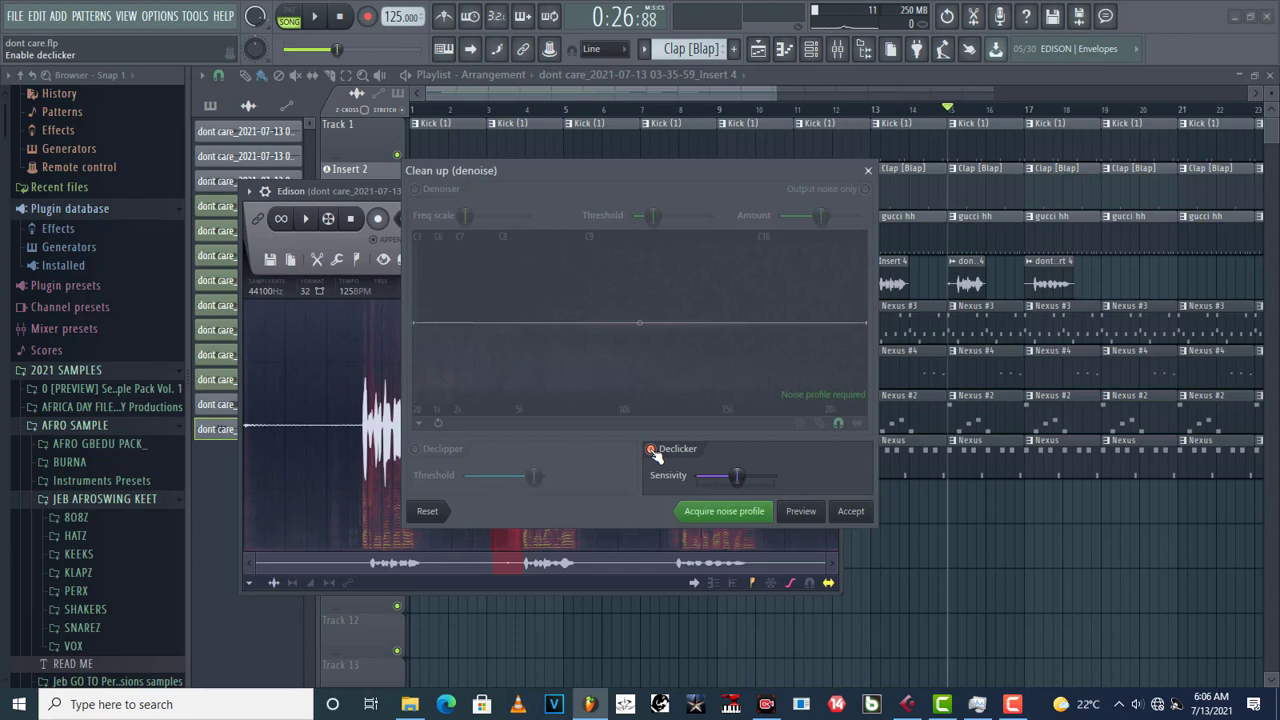
{"action": "left_click_drag", "start_coordinate": [549, 174], "coordinate": [727, 166]}
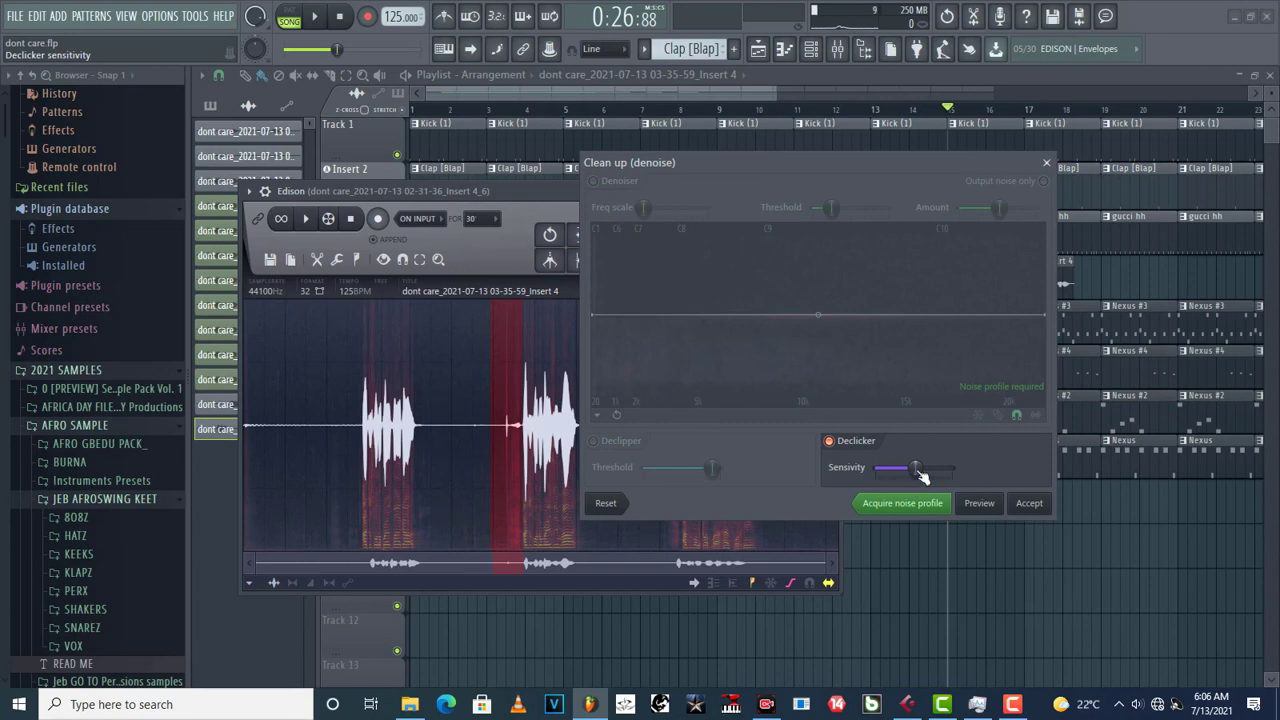
Step: Try Declicker sensitivities from 1.0 to 10.0 with previews, settle slightly higher, and accept
{"action": "left_click_drag", "start_coordinate": [915, 467], "coordinate": [952, 467]}
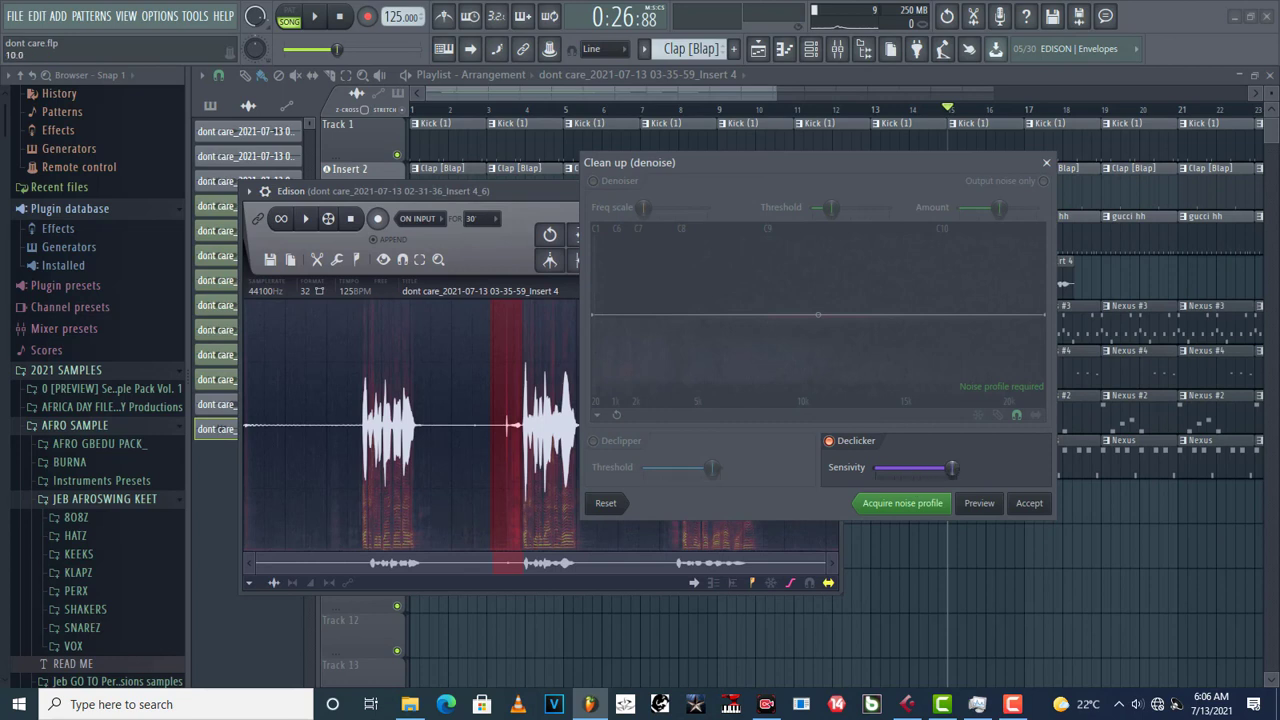
{"action": "left_click_drag", "start_coordinate": [952, 467], "coordinate": [910, 467]}
{"action": "left_click_drag", "start_coordinate": [908, 467], "coordinate": [952, 467]}
{"action": "left_click", "coordinate": [980, 503]}
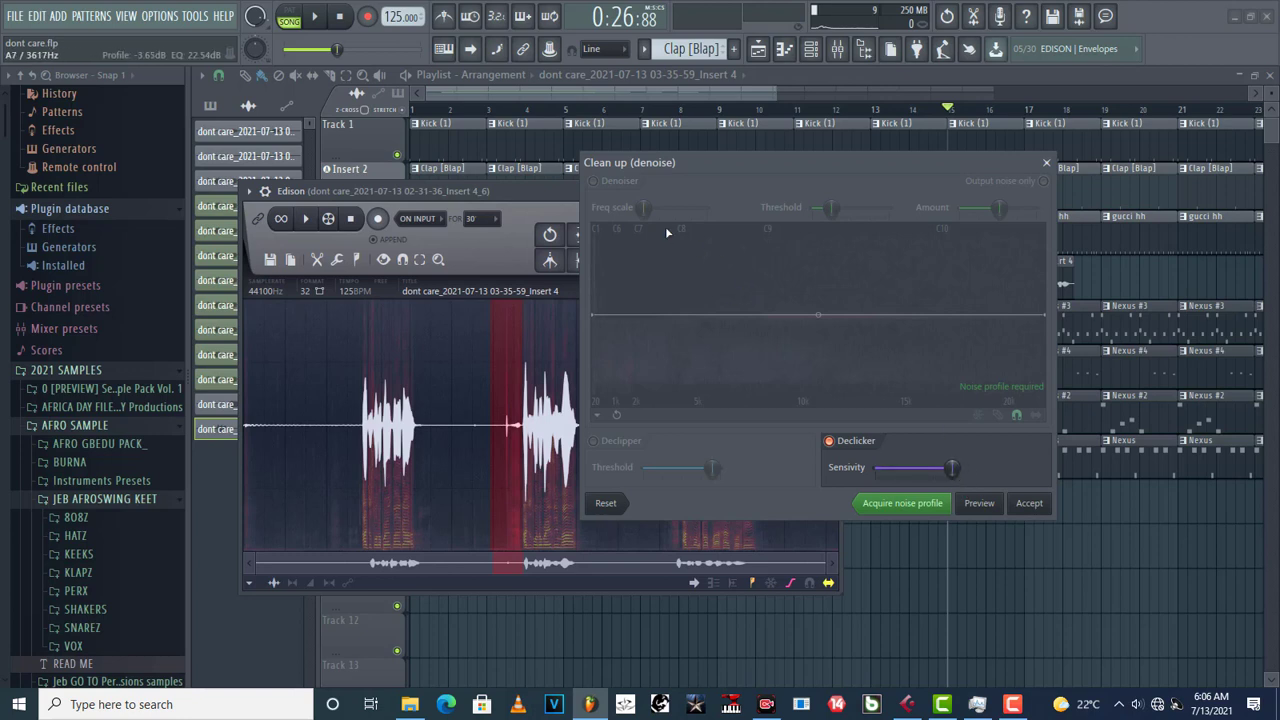
{"action": "left_click_drag", "start_coordinate": [952, 467], "coordinate": [875, 467]}
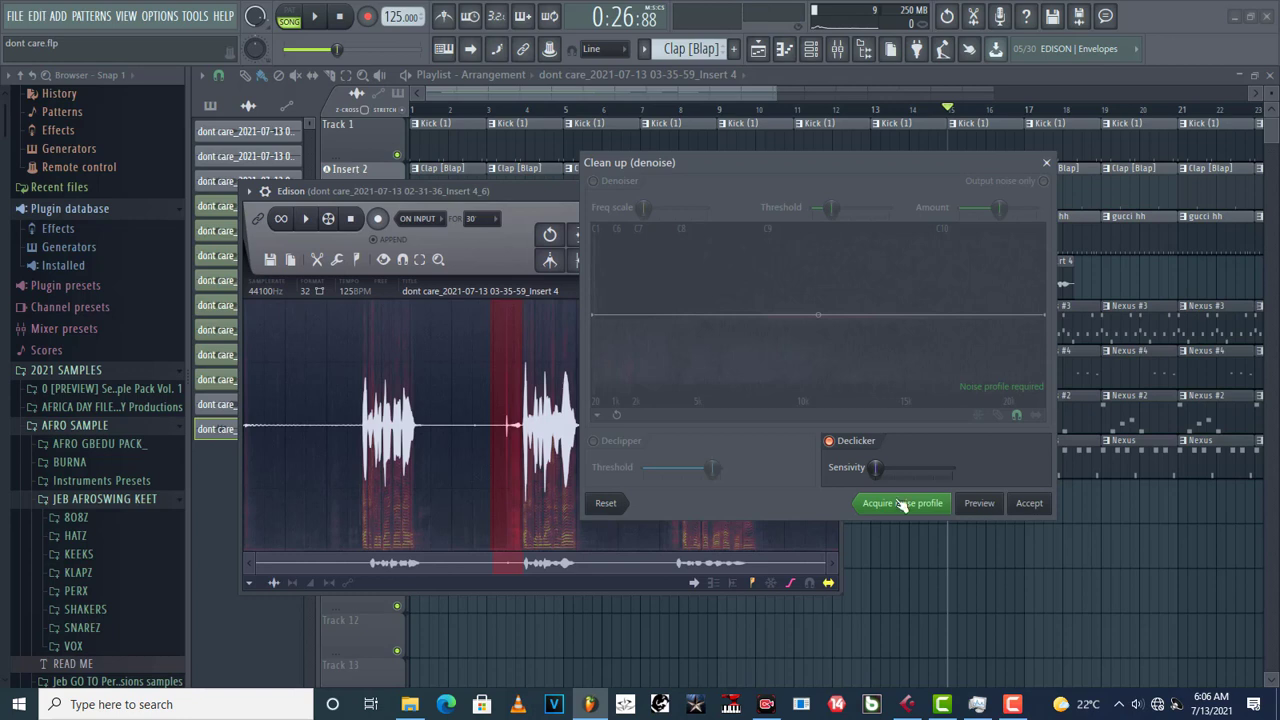
{"action": "left_click_drag", "start_coordinate": [875, 467], "coordinate": [915, 467]}
{"action": "left_click", "coordinate": [976, 505]}
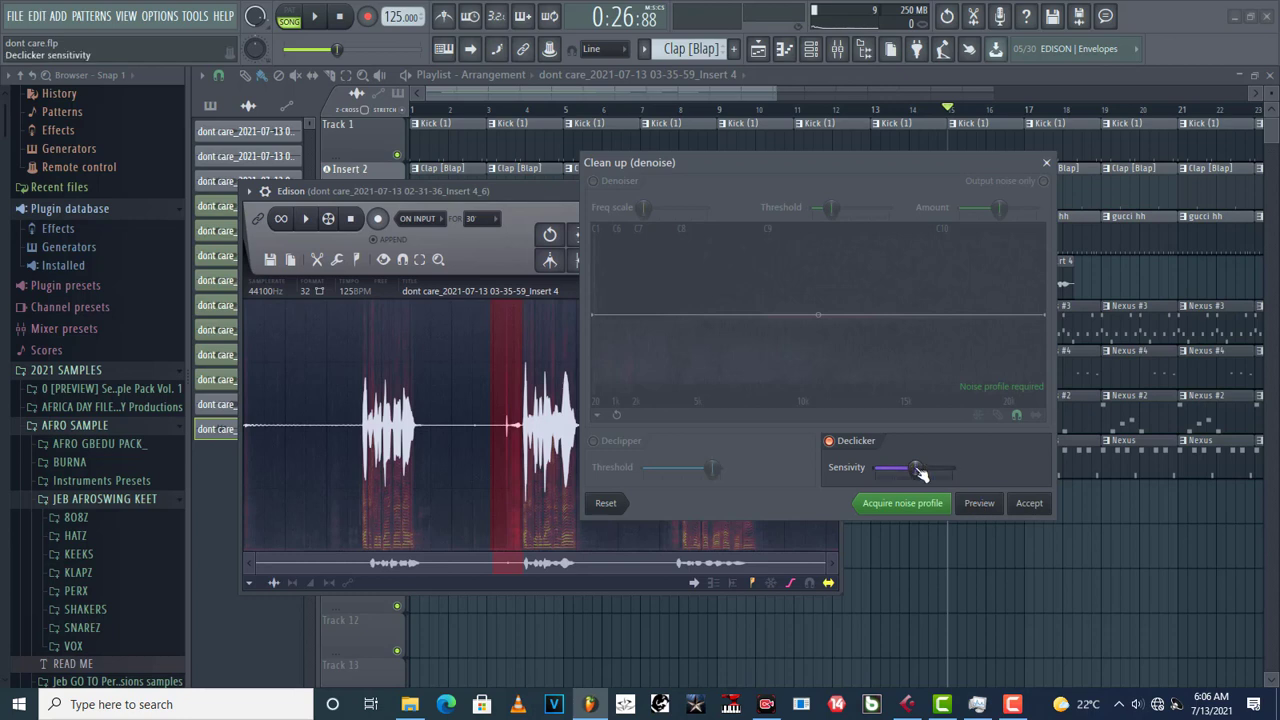
{"action": "left_click_drag", "start_coordinate": [918, 468], "coordinate": [928, 468]}
{"action": "left_click", "coordinate": [981, 506]}
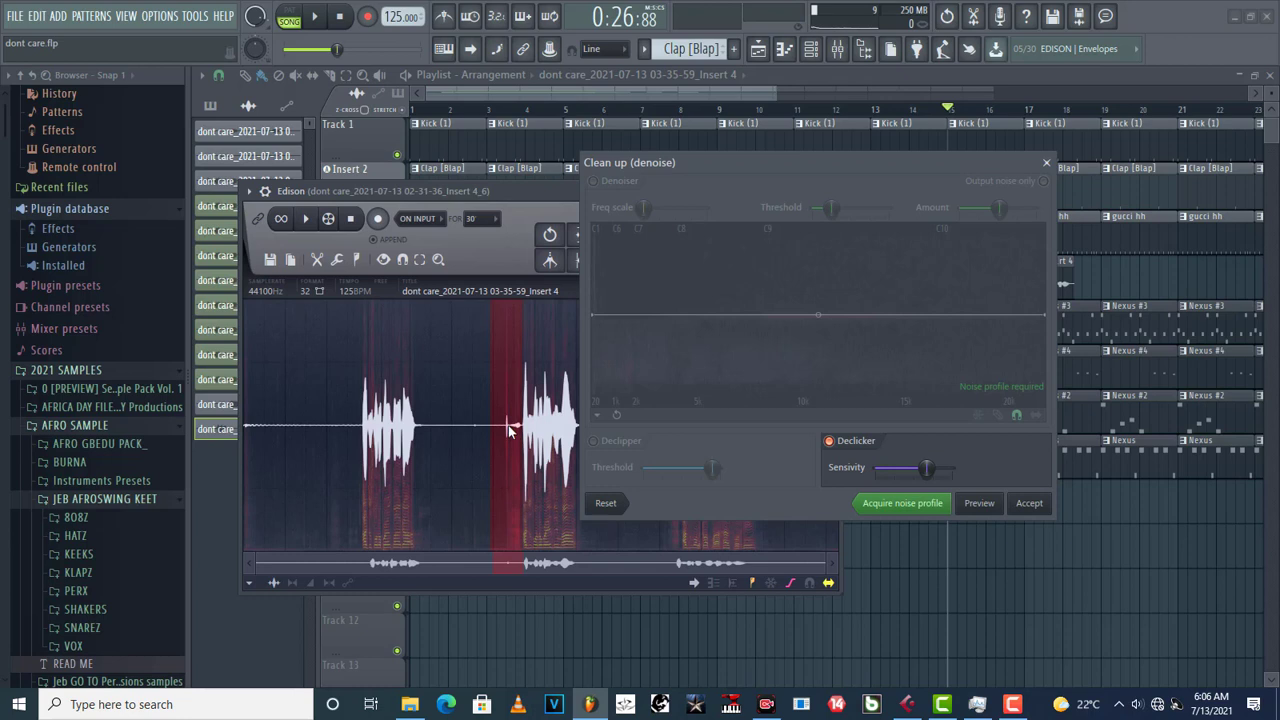
{"action": "left_click", "coordinate": [1030, 504]}
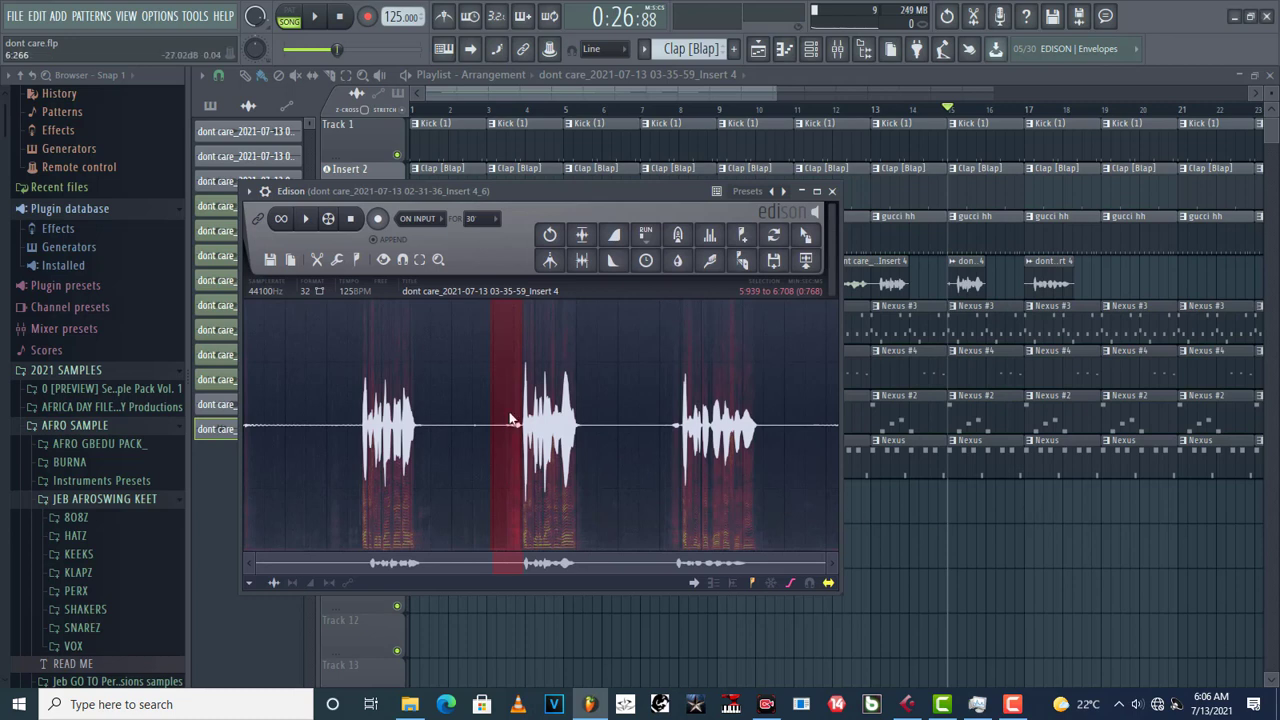
Step: Play back the declicked gap before the second phrase to check the result
{"action": "left_click_drag", "start_coordinate": [490, 440], "coordinate": [488, 455]}
{"action": "key", "text": "space"}
{"action": "left_click", "coordinate": [492, 437]}
{"action": "key", "text": "space"}
Step: Undo the selection and declicking with two Ctrl+Z, then replay the unprocessed vocal
{"action": "key", "text": "ctrl+z"}
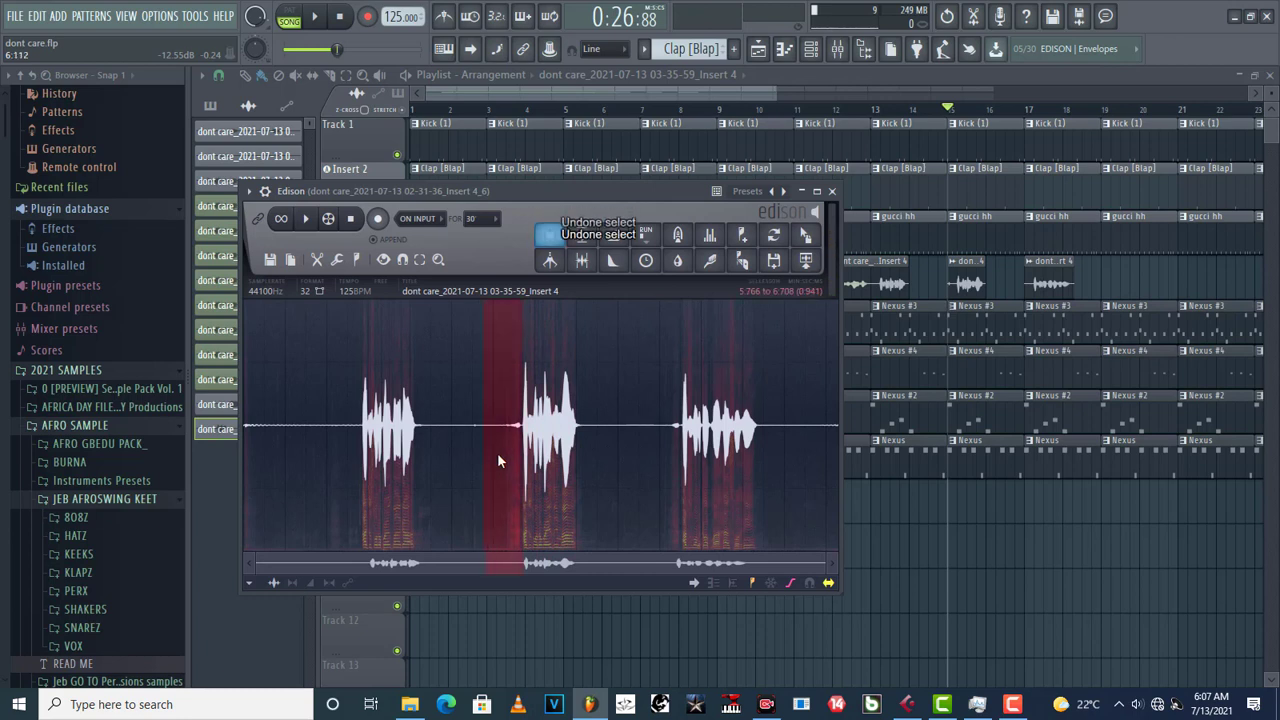
{"action": "key", "text": "ctrl+z"}
{"action": "key", "text": "ctrl+z"}
{"action": "key", "text": "ctrl+z"}
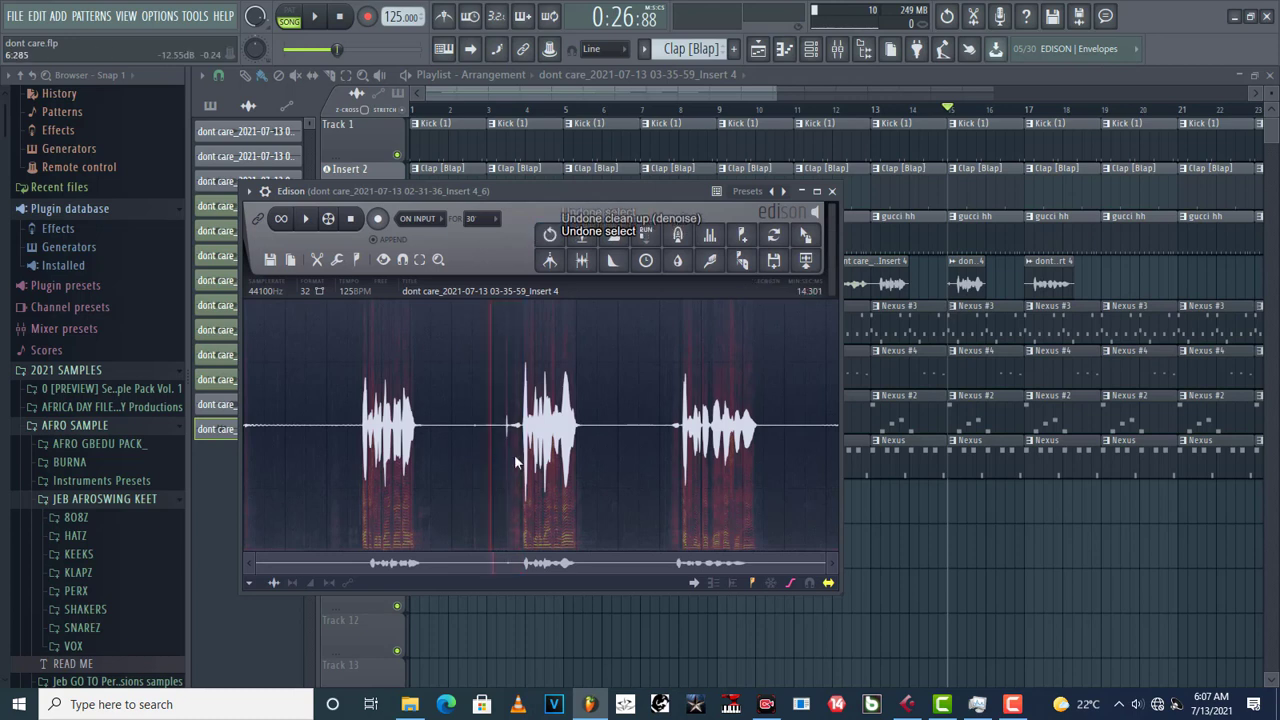
{"action": "key", "text": "space"}
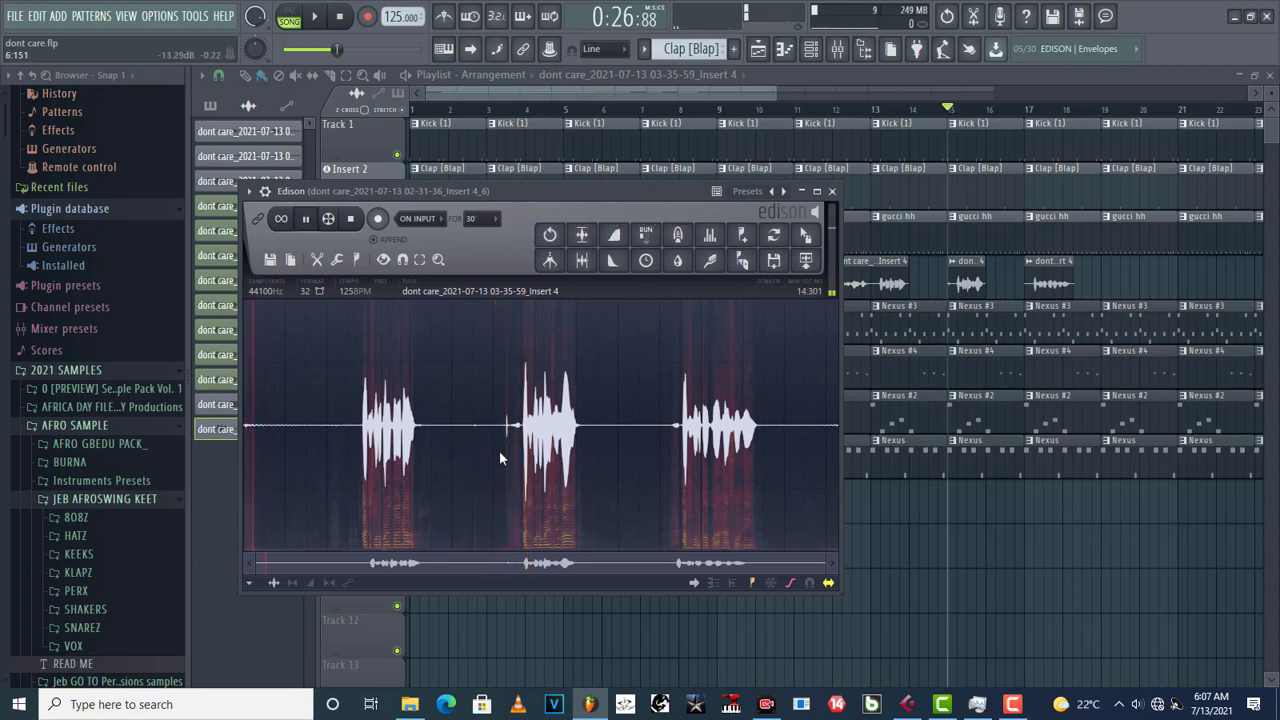
{"action": "left_click", "coordinate": [499, 450]}
{"action": "left_click", "coordinate": [499, 450]}
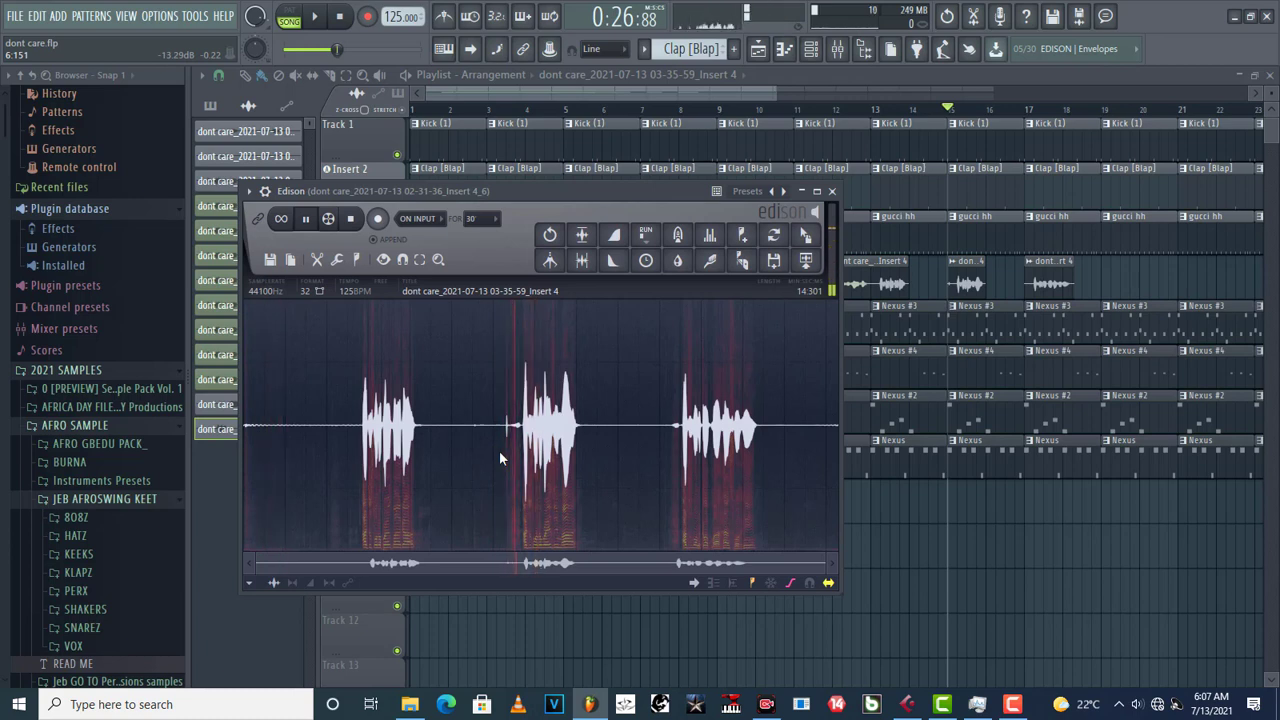
{"action": "left_click", "coordinate": [499, 450]}
{"action": "key", "text": "space"}
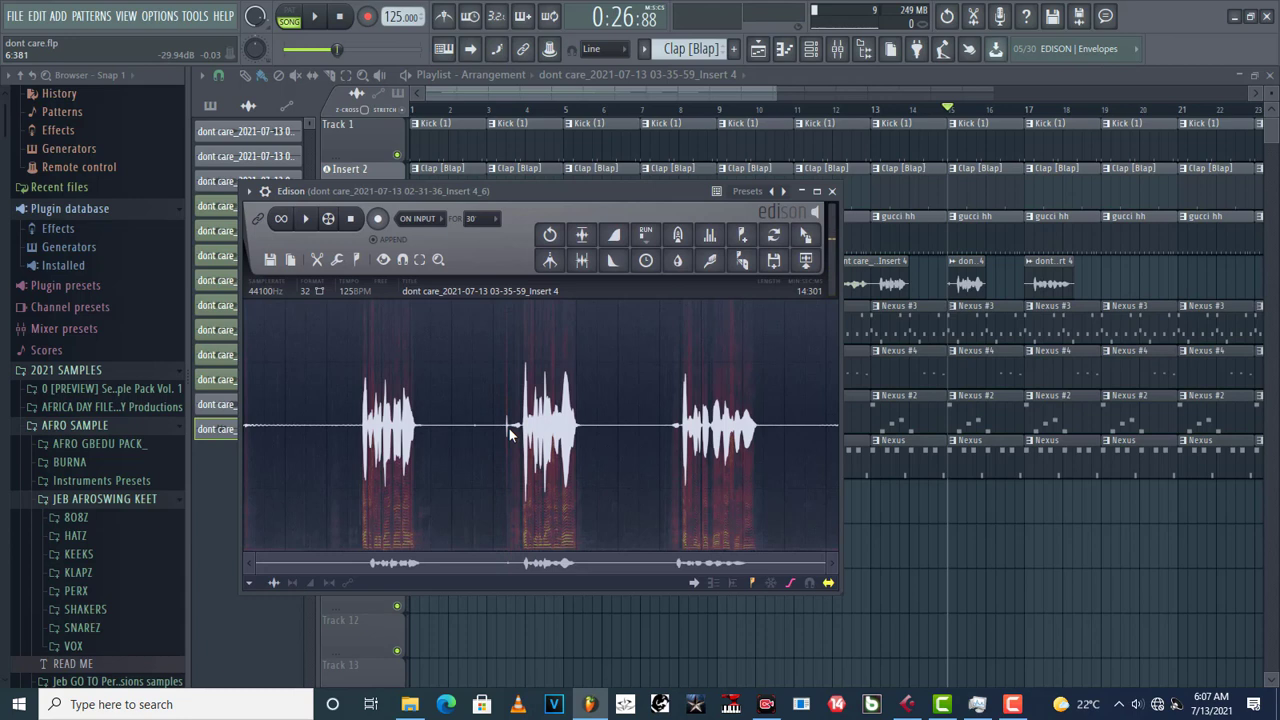
Step: Select the gap into the second phrase and declick it at about 6.4 sensitivity
{"action": "left_click_drag", "start_coordinate": [344, 456], "coordinate": [400, 463]}
{"action": "left_click_drag", "start_coordinate": [486, 428], "coordinate": [524, 445]}
{"action": "left_click", "coordinate": [710, 260]}
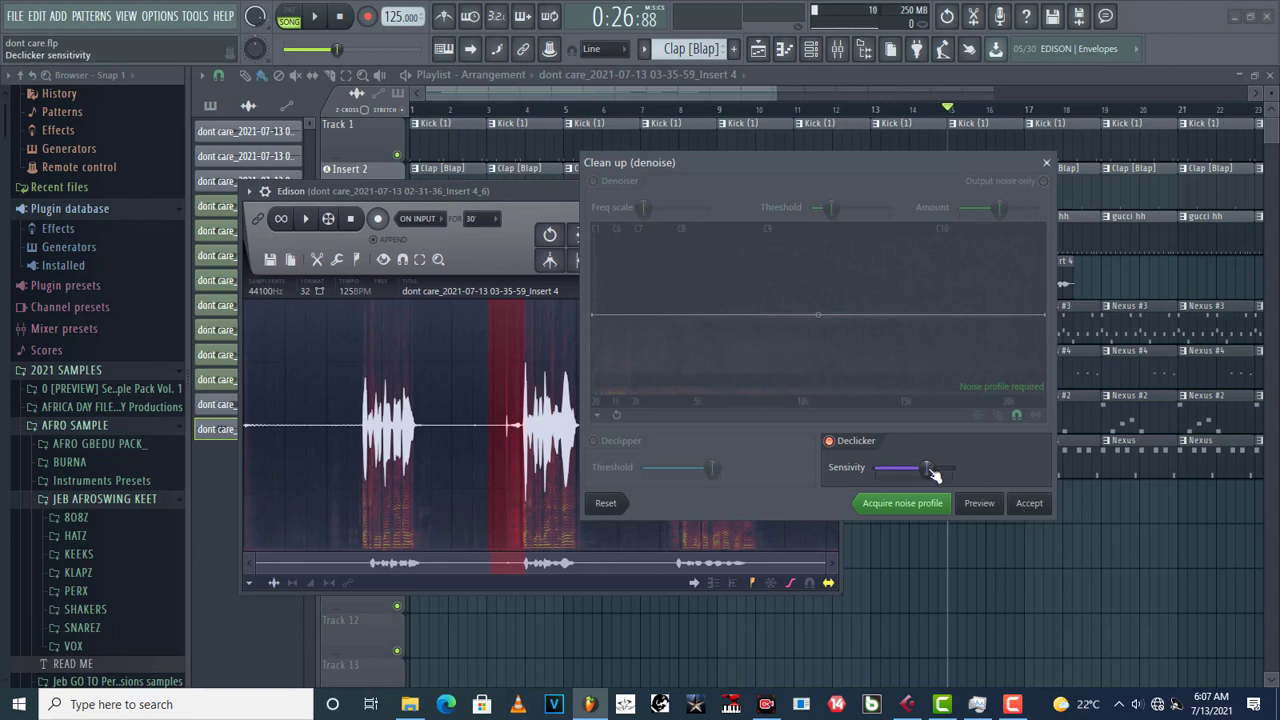
{"action": "left_click_drag", "start_coordinate": [931, 473], "coordinate": [925, 473]}
{"action": "left_click_drag", "start_coordinate": [925, 468], "coordinate": [921, 468]}
{"action": "left_click", "coordinate": [1029, 503]}
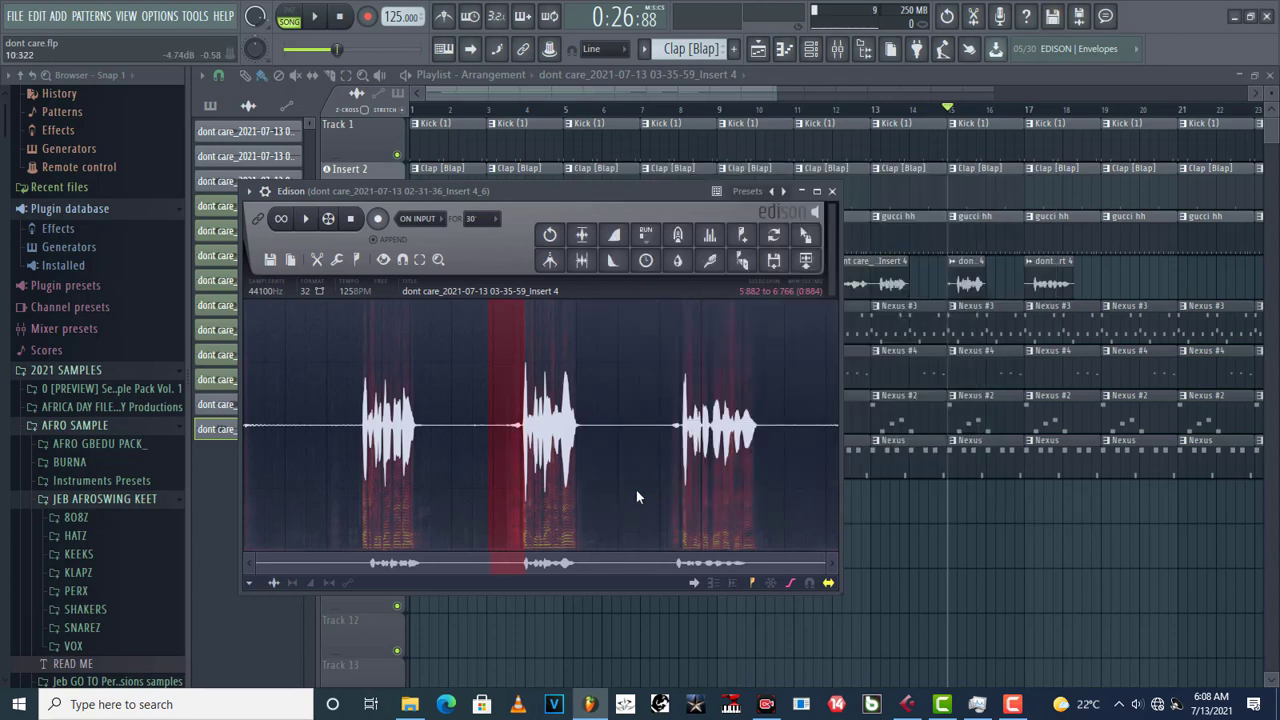
Step: Clear the waveform selection and send the cleaned vocal to the playlist as Insert 4_2
{"action": "left_click_drag", "start_coordinate": [646, 191], "coordinate": [688, 266]}
{"action": "left_click_drag", "start_coordinate": [565, 495], "coordinate": [646, 491]}
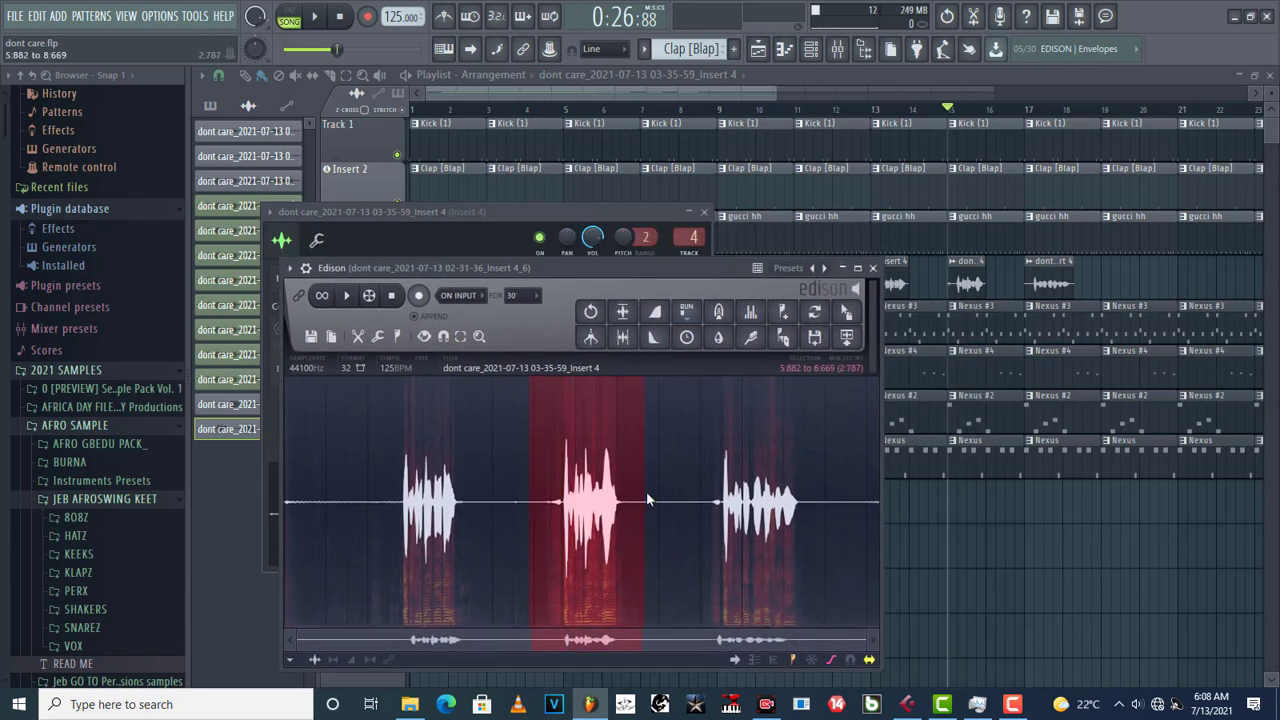
{"action": "left_click", "coordinate": [494, 473]}
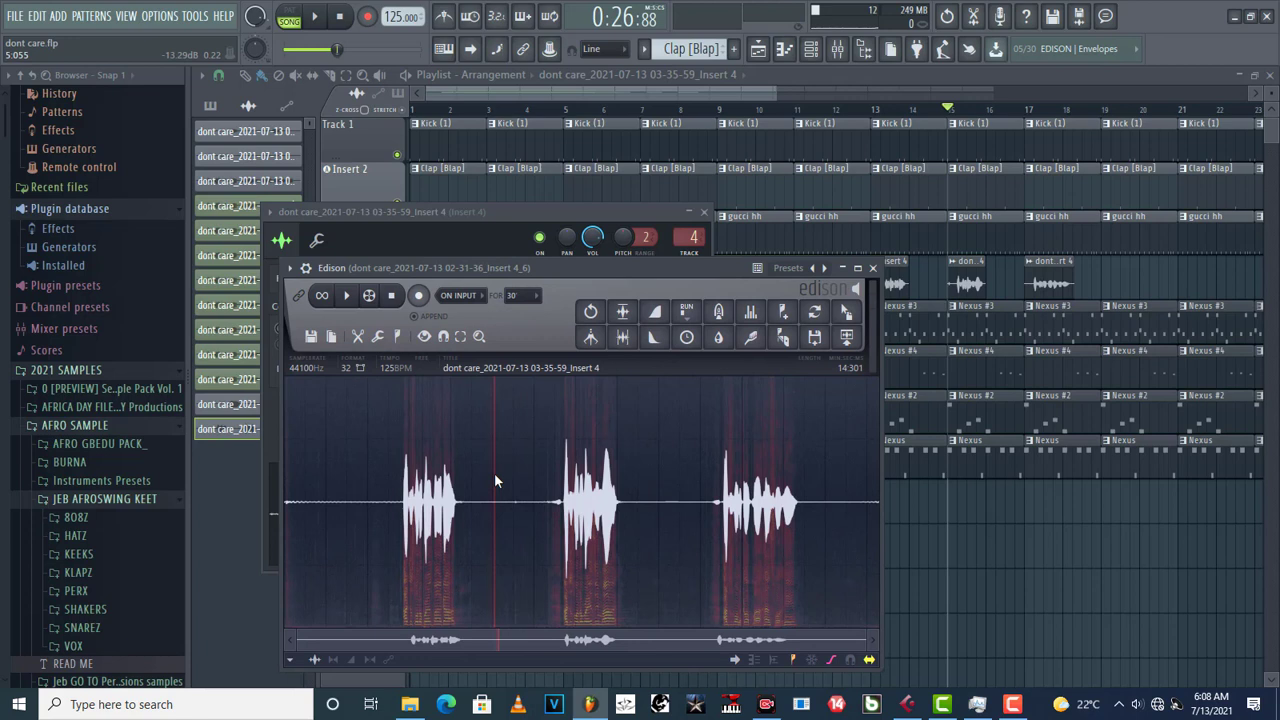
{"action": "left_click", "coordinate": [847, 339]}
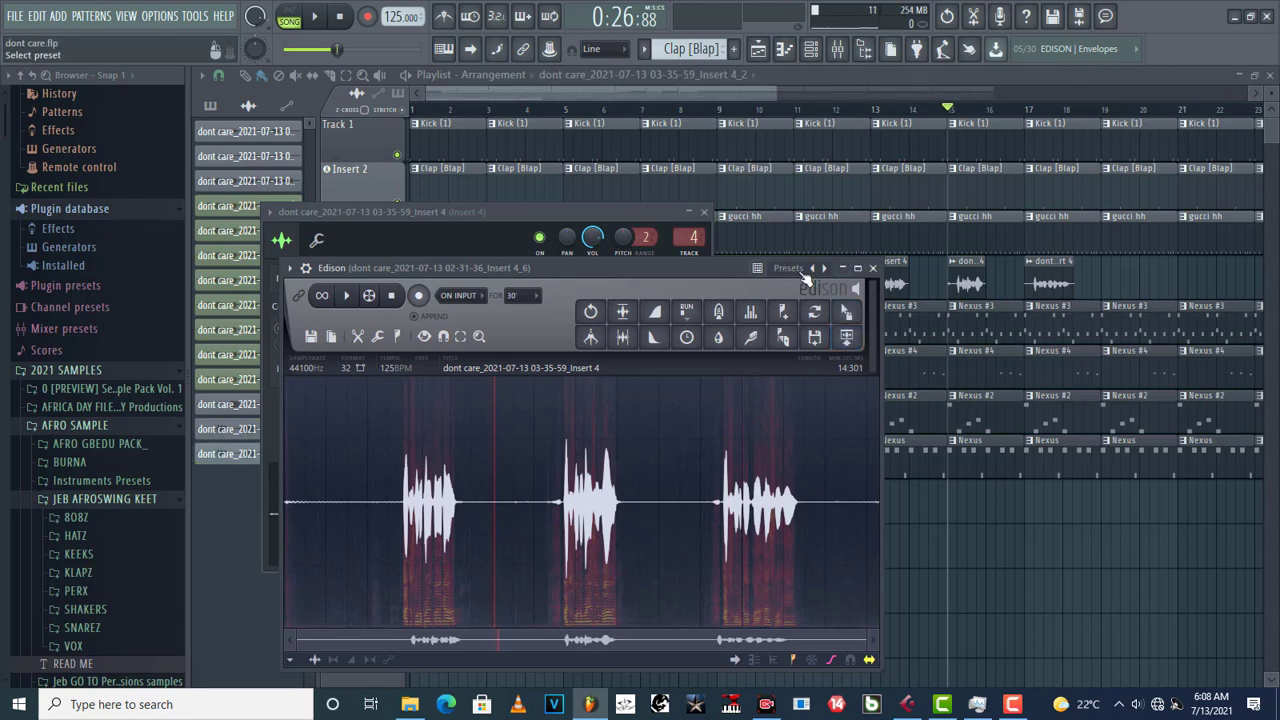
Step: Close Edison and the Insert 4 settings, then move the Insert 4_2 clip to bar 12
{"action": "left_click", "coordinate": [873, 268]}
{"action": "left_click", "coordinate": [703, 212]}
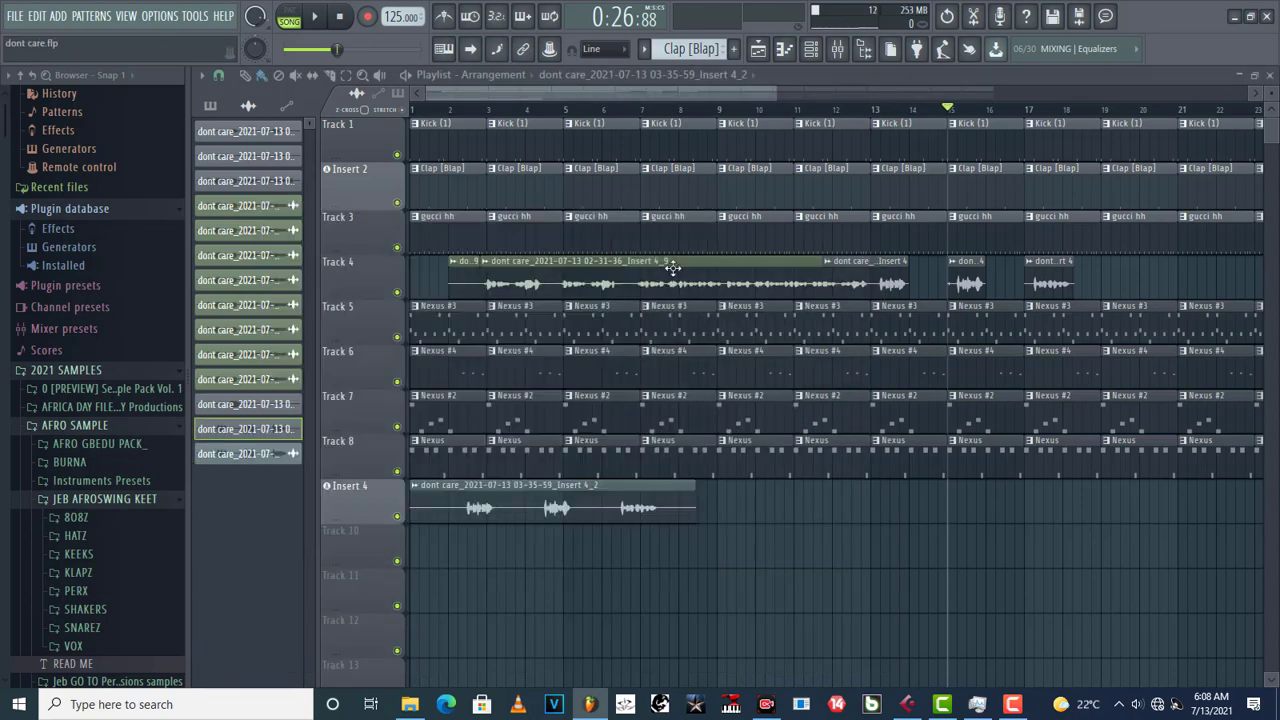
{"action": "scroll", "coordinate": [637, 552], "scroll_direction": "down", "scroll_amount": 4}
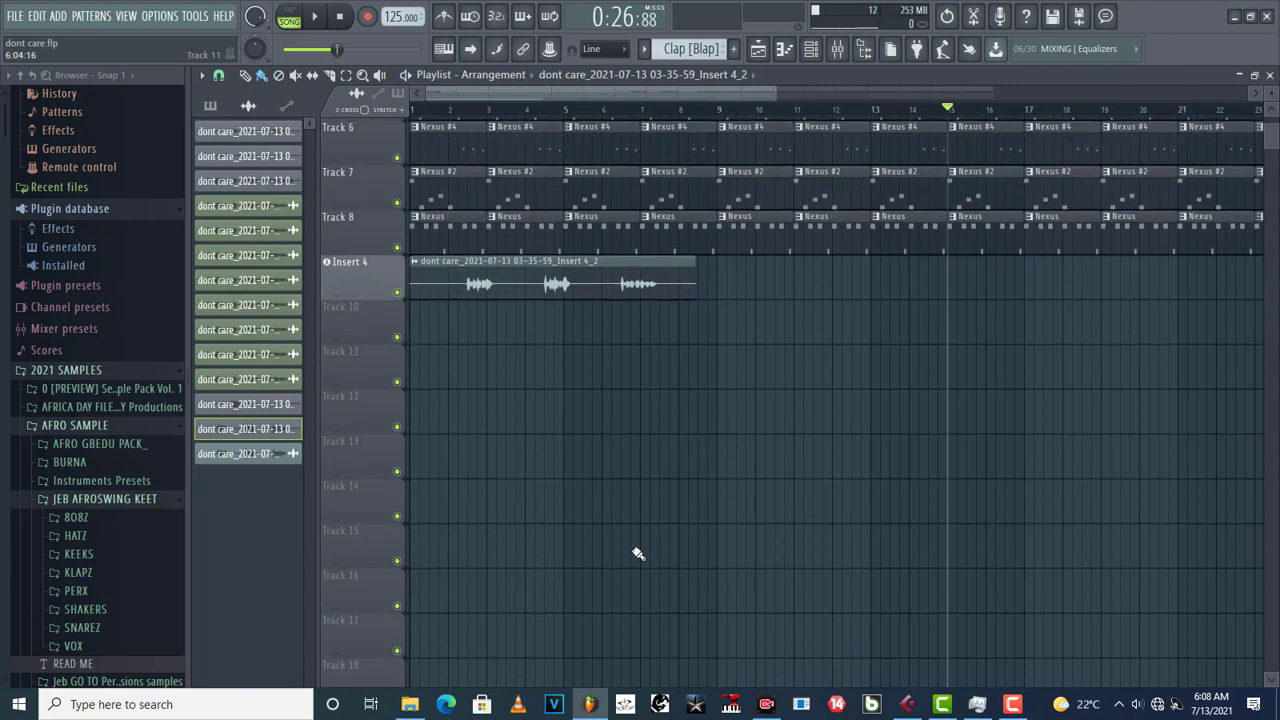
{"action": "scroll", "coordinate": [638, 552], "scroll_direction": "up", "scroll_amount": 4}
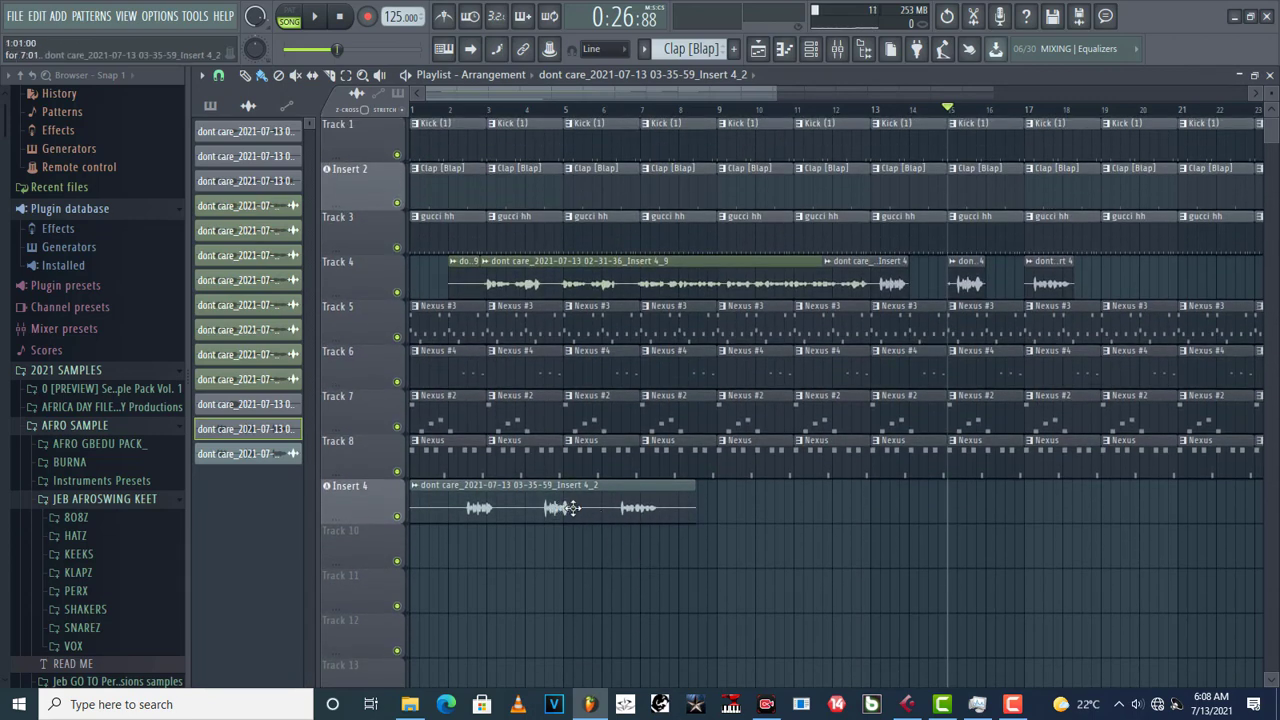
{"action": "left_click_drag", "start_coordinate": [541, 508], "coordinate": [962, 518]}
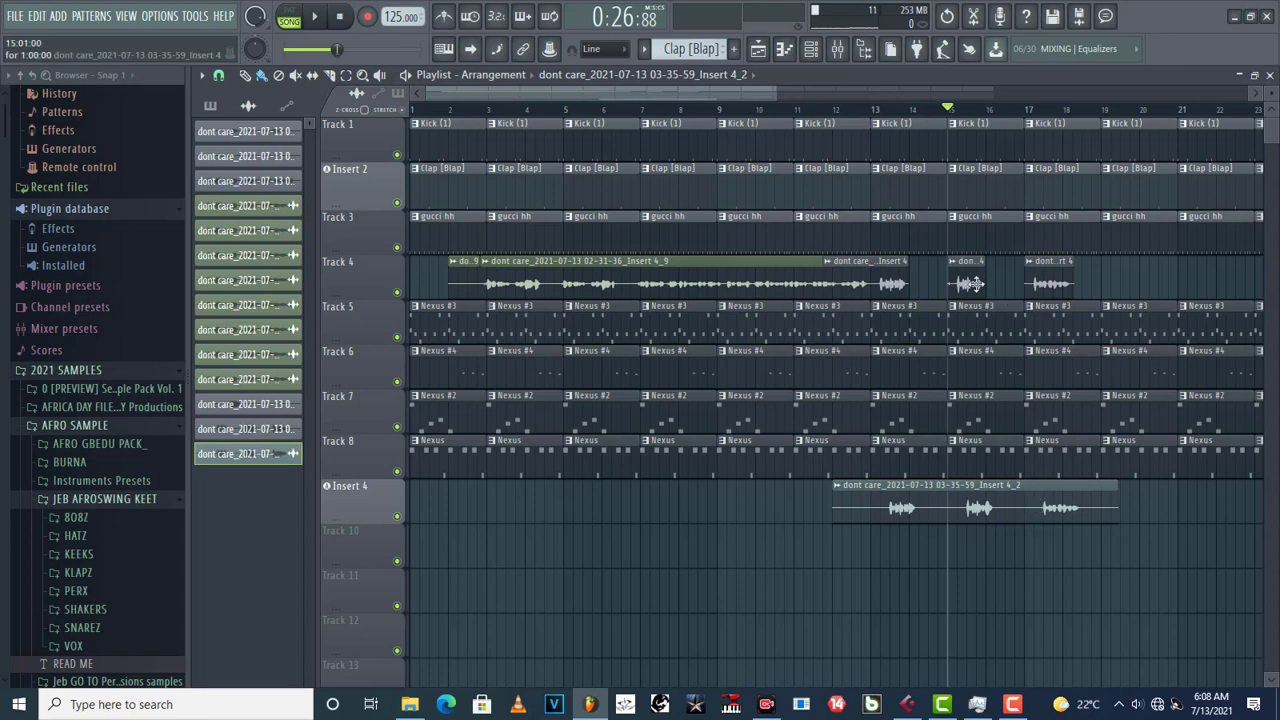
Step: Delete Track 4's three short vocal clips and place Insert 4_2 onto Track 4
{"action": "left_click_drag", "start_coordinate": [1124, 297], "coordinate": [822, 255]}
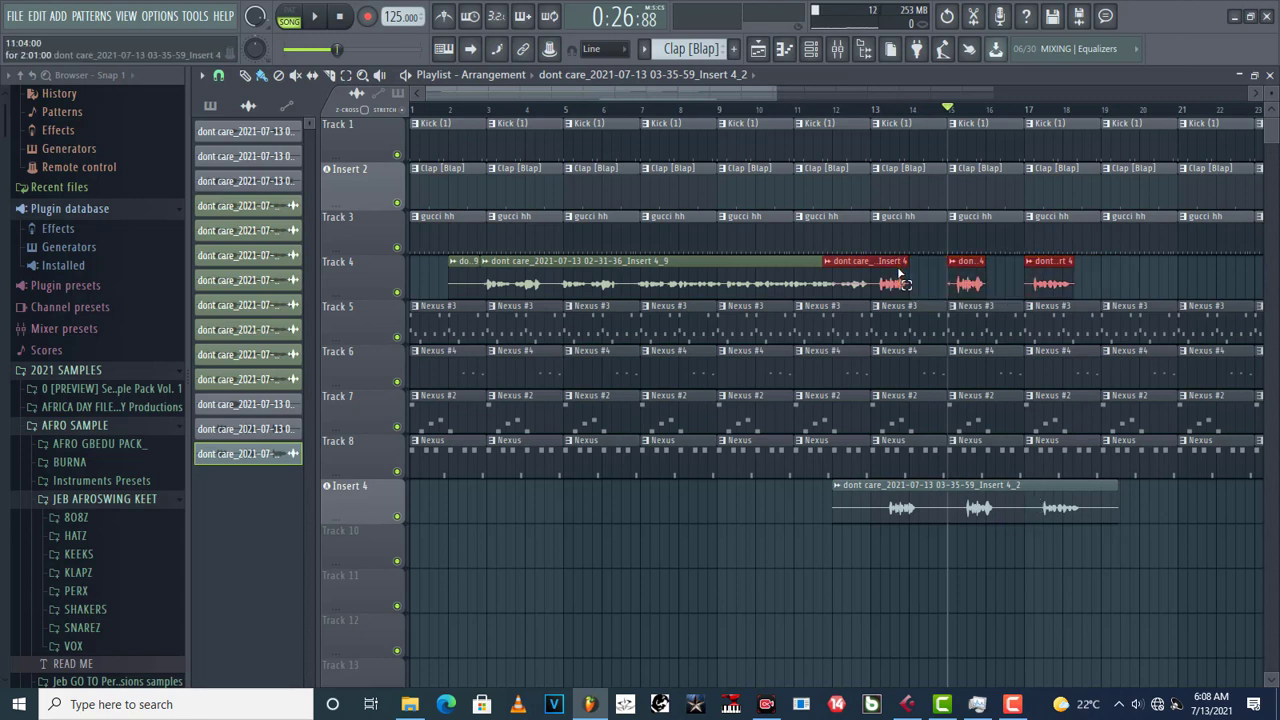
{"action": "right_click", "coordinate": [1040, 285]}
{"action": "right_click", "coordinate": [966, 282]}
{"action": "right_click", "coordinate": [891, 281]}
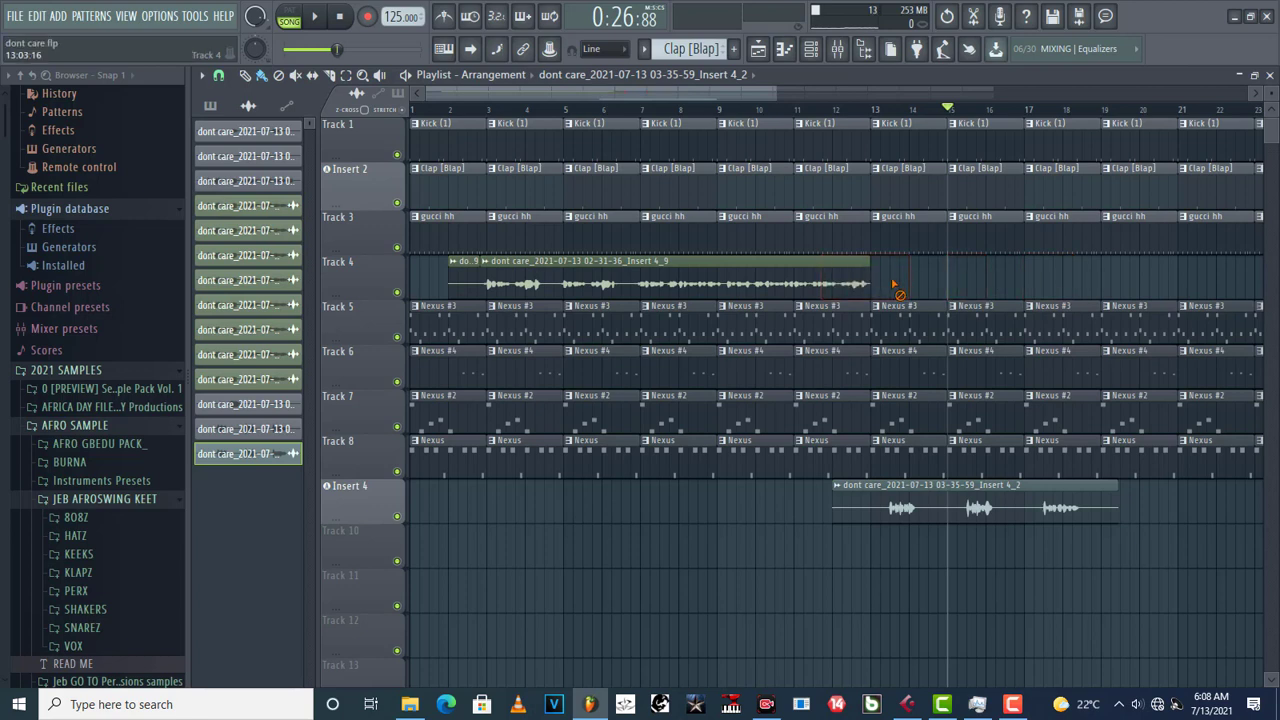
{"action": "left_click_drag", "start_coordinate": [900, 505], "coordinate": [913, 278]}
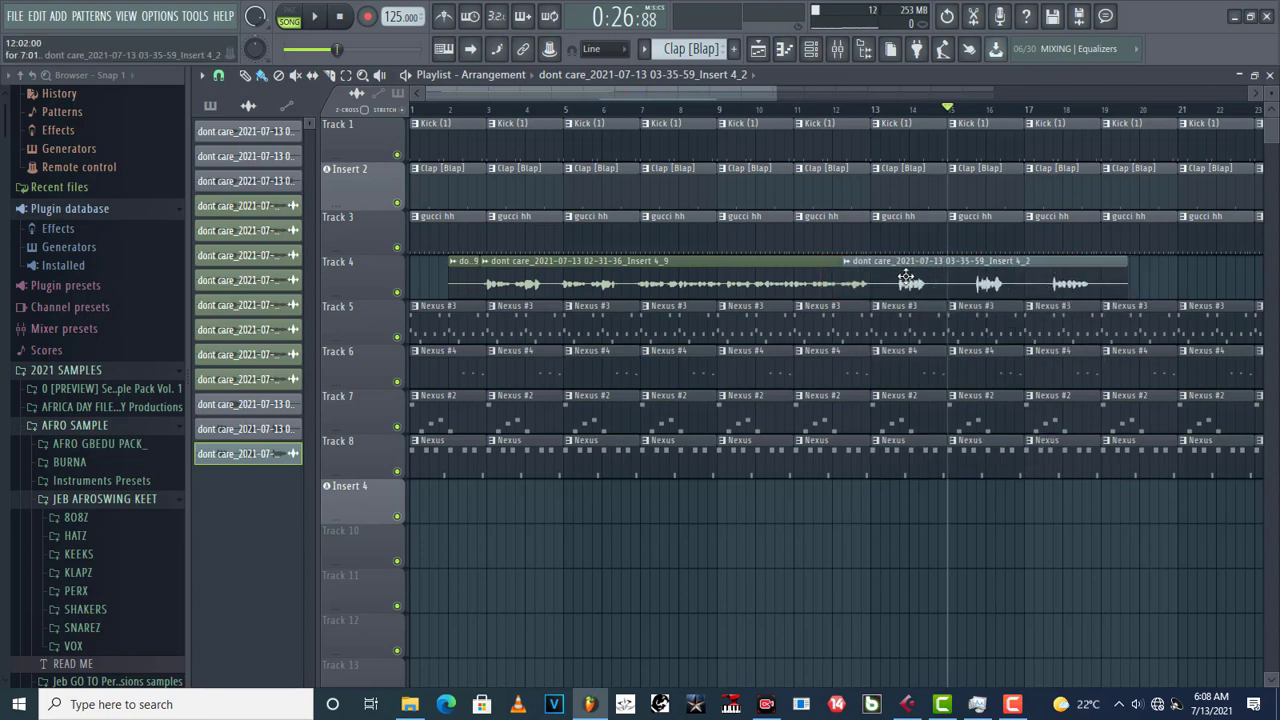